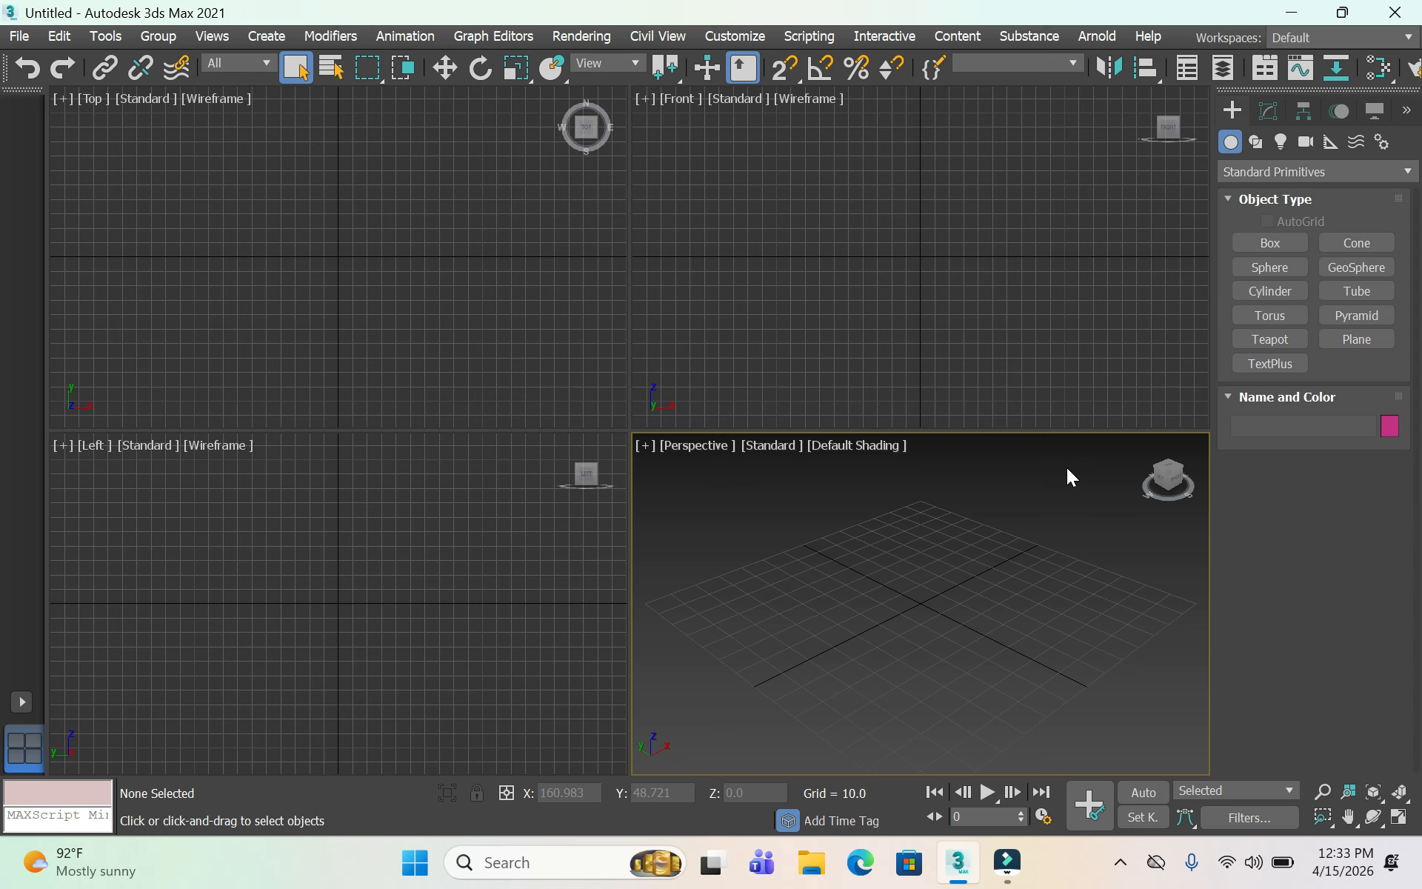
Maximize the Perspective viewport and create a box about 13.7 long, 13.6 wide and 2.9 high at the rear left of the grid
click(1400, 822)
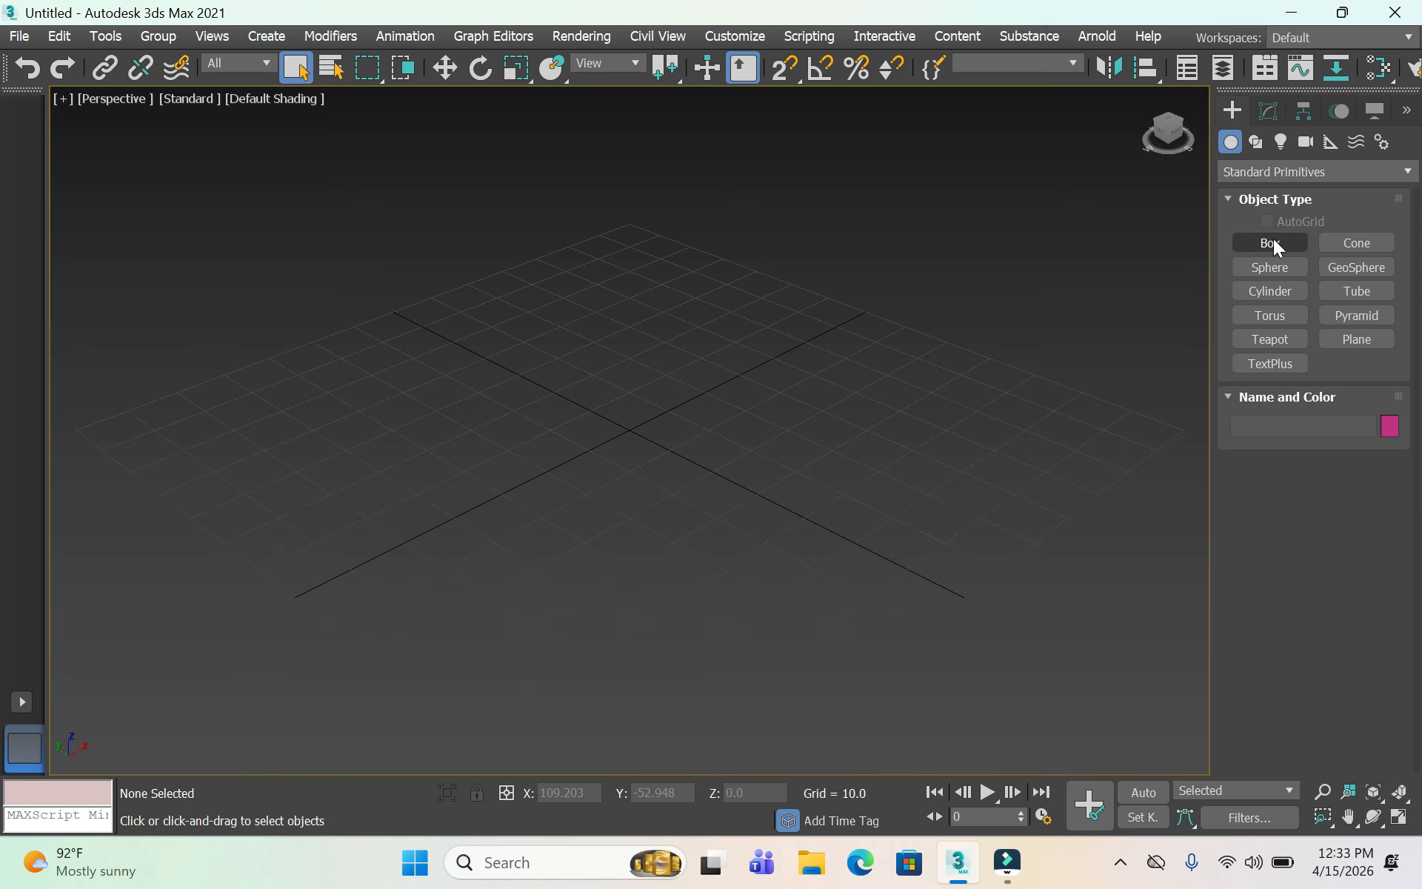
click(1274, 244)
drag(410, 295, 399, 339)
click(400, 326)
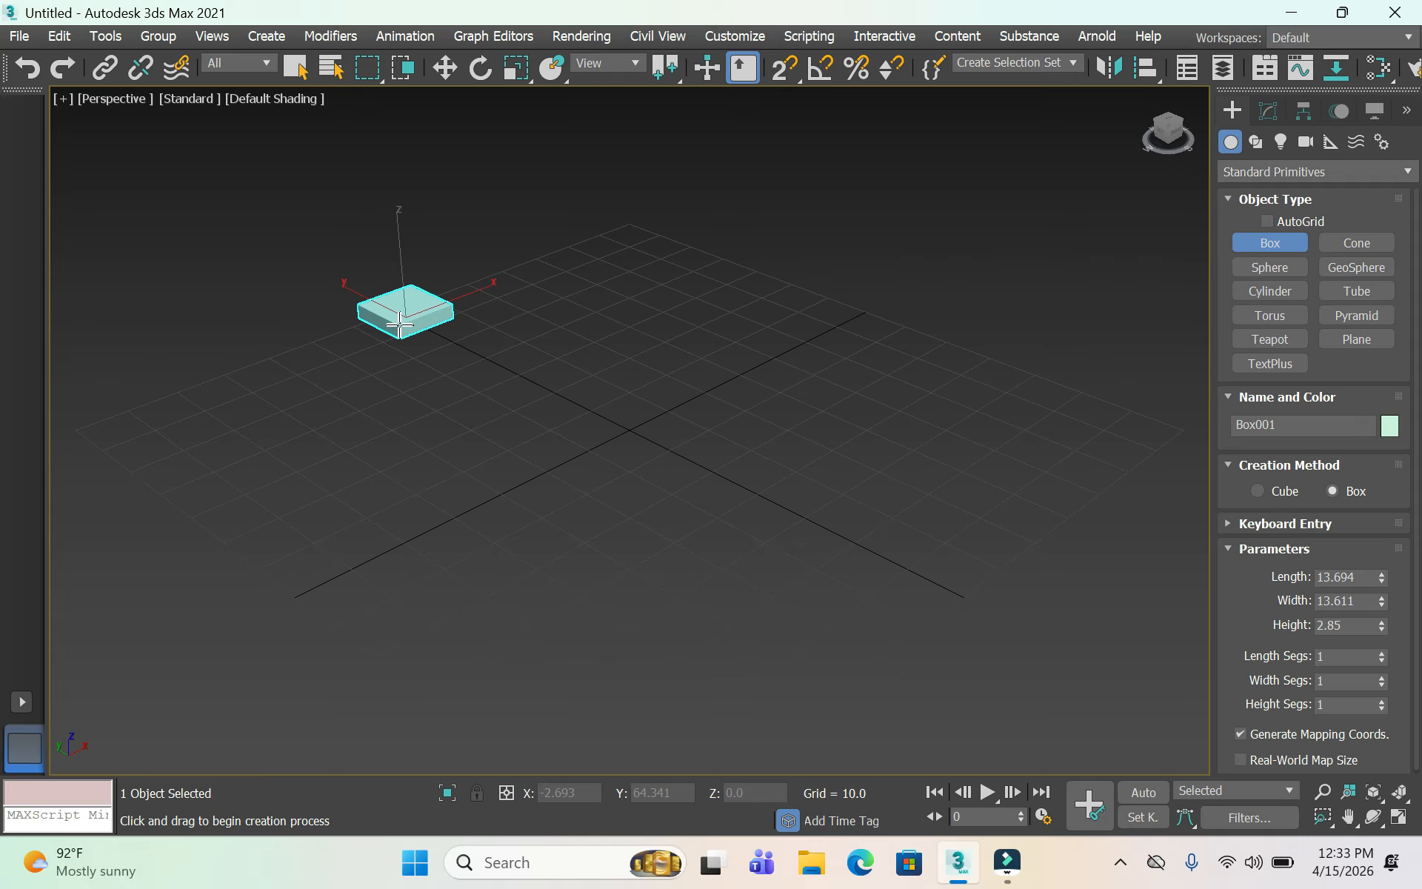
Create a cone at the grid's far corner with radii of about 8.3 and 6.3 and a height of about 6.6
click(1353, 247)
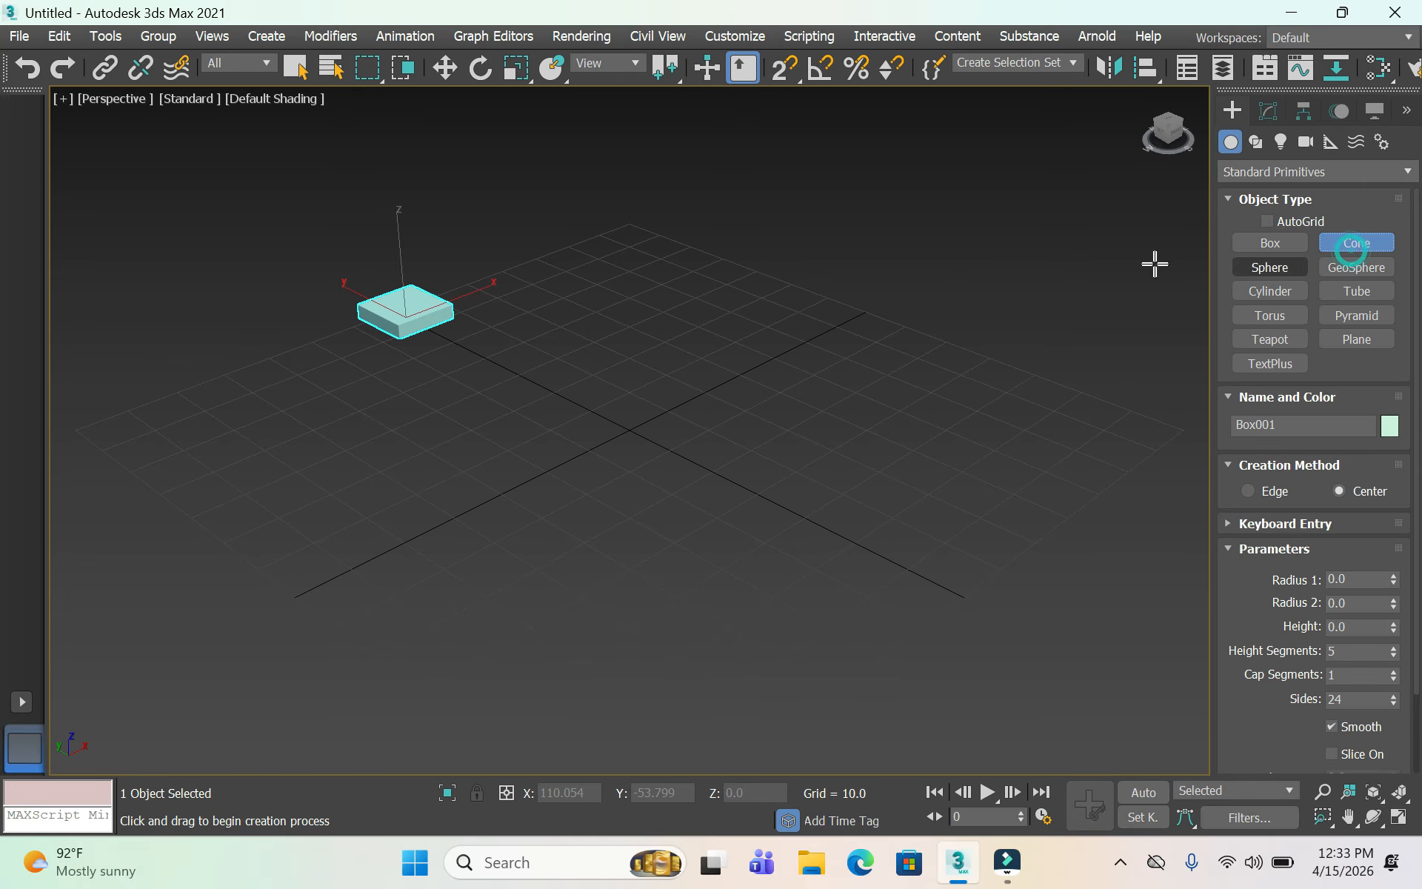
drag(627, 226, 626, 242)
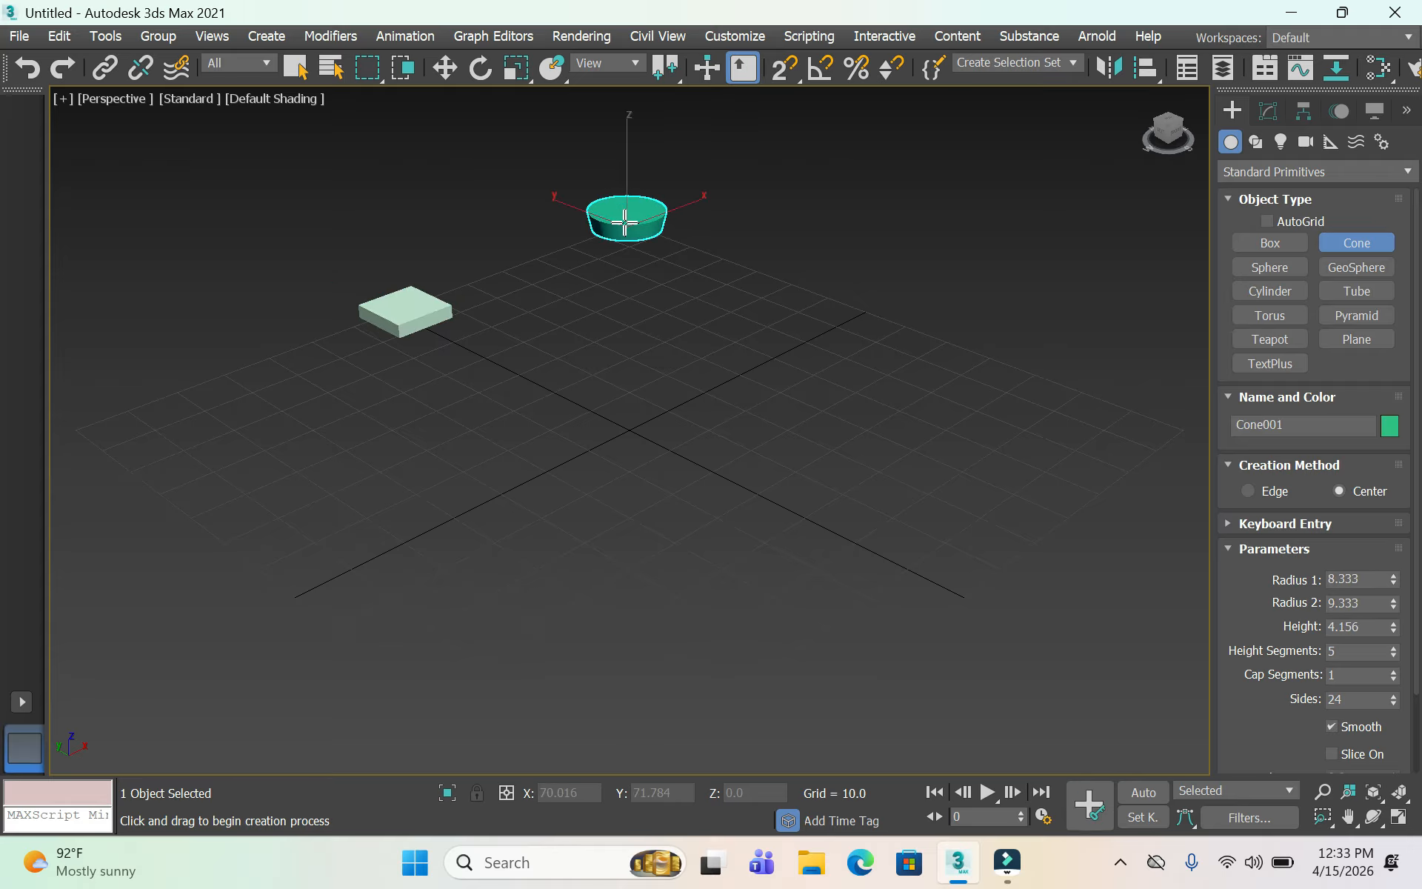
click(625, 216)
click(636, 220)
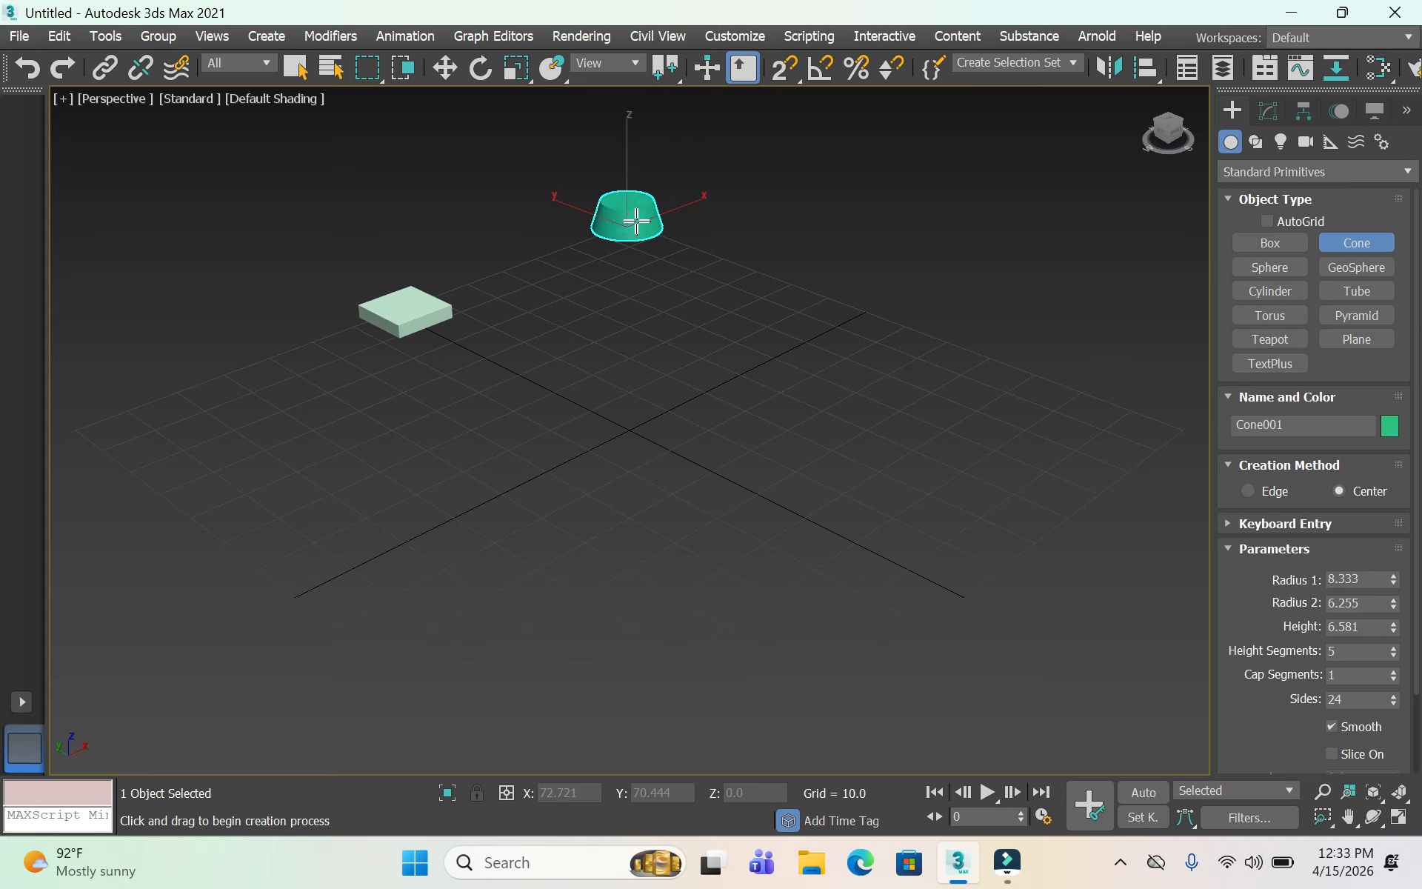
Create a sphere of about 6.4 radius near the grid's left corner and a GeoSphere of about 6.2 radius at the rear right
click(1252, 266)
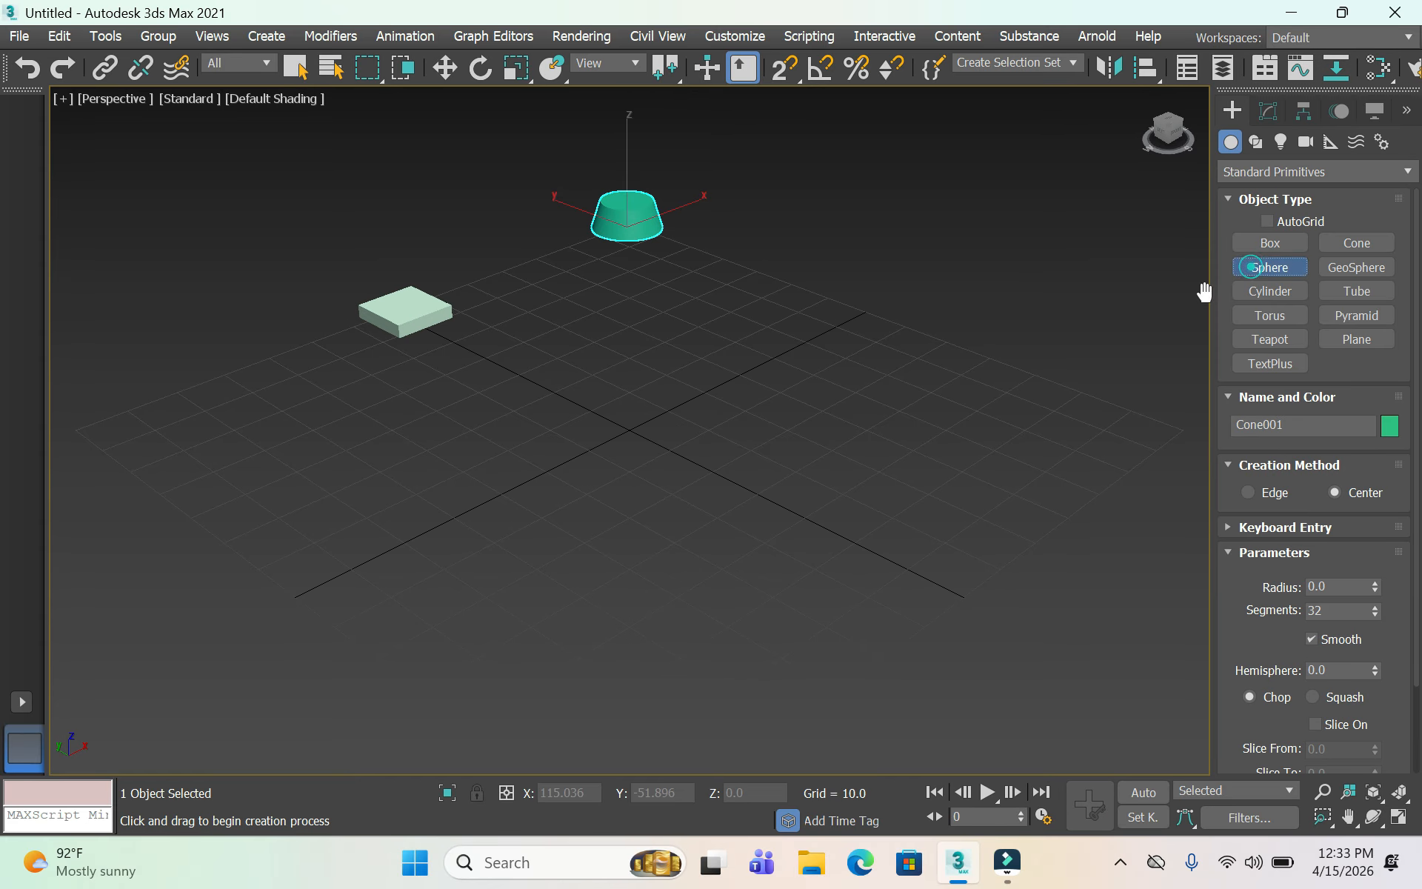
click(185, 391)
drag(185, 392, 183, 409)
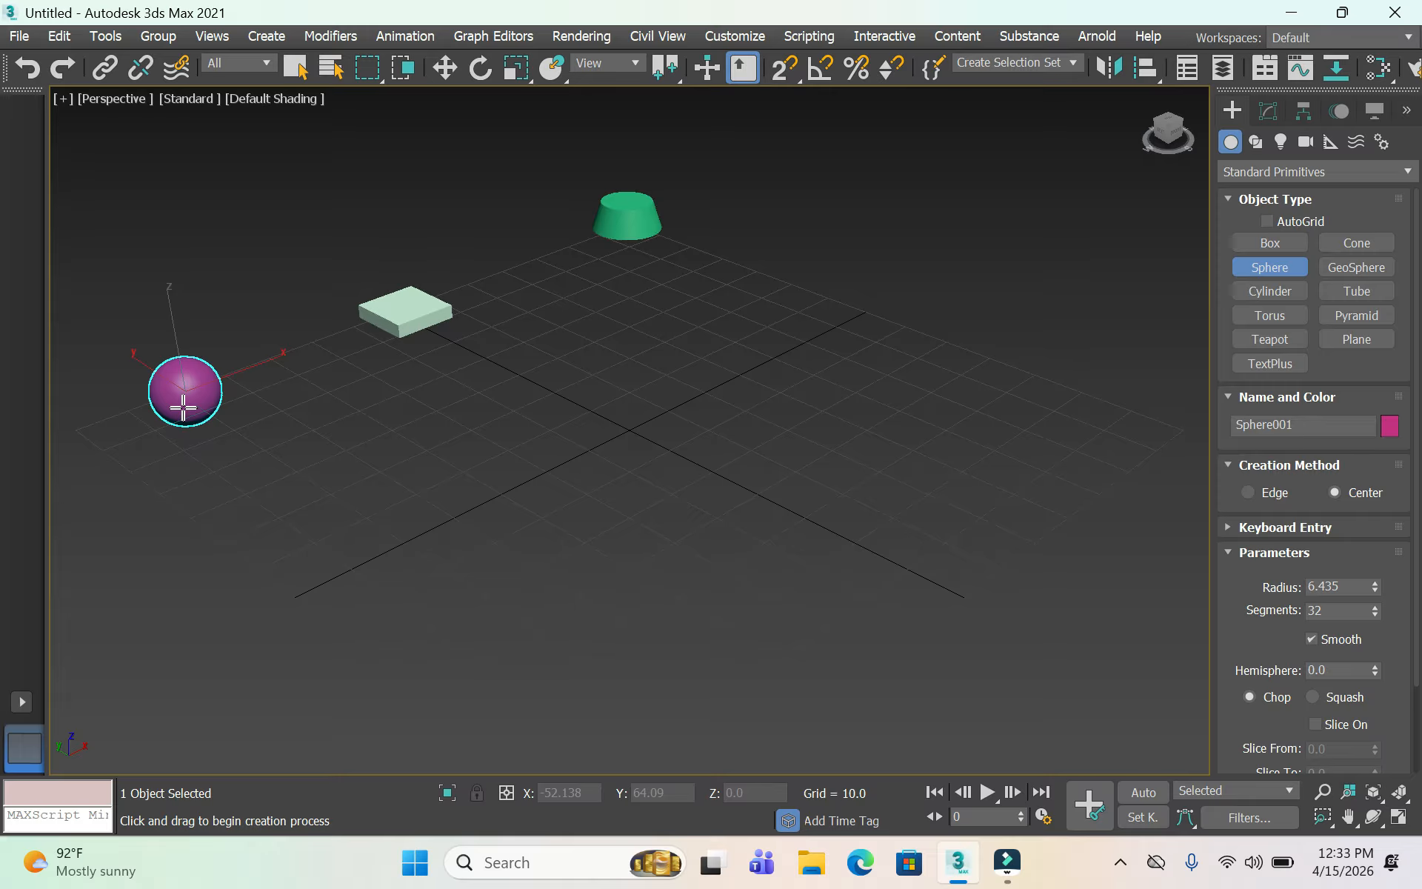
click(1361, 269)
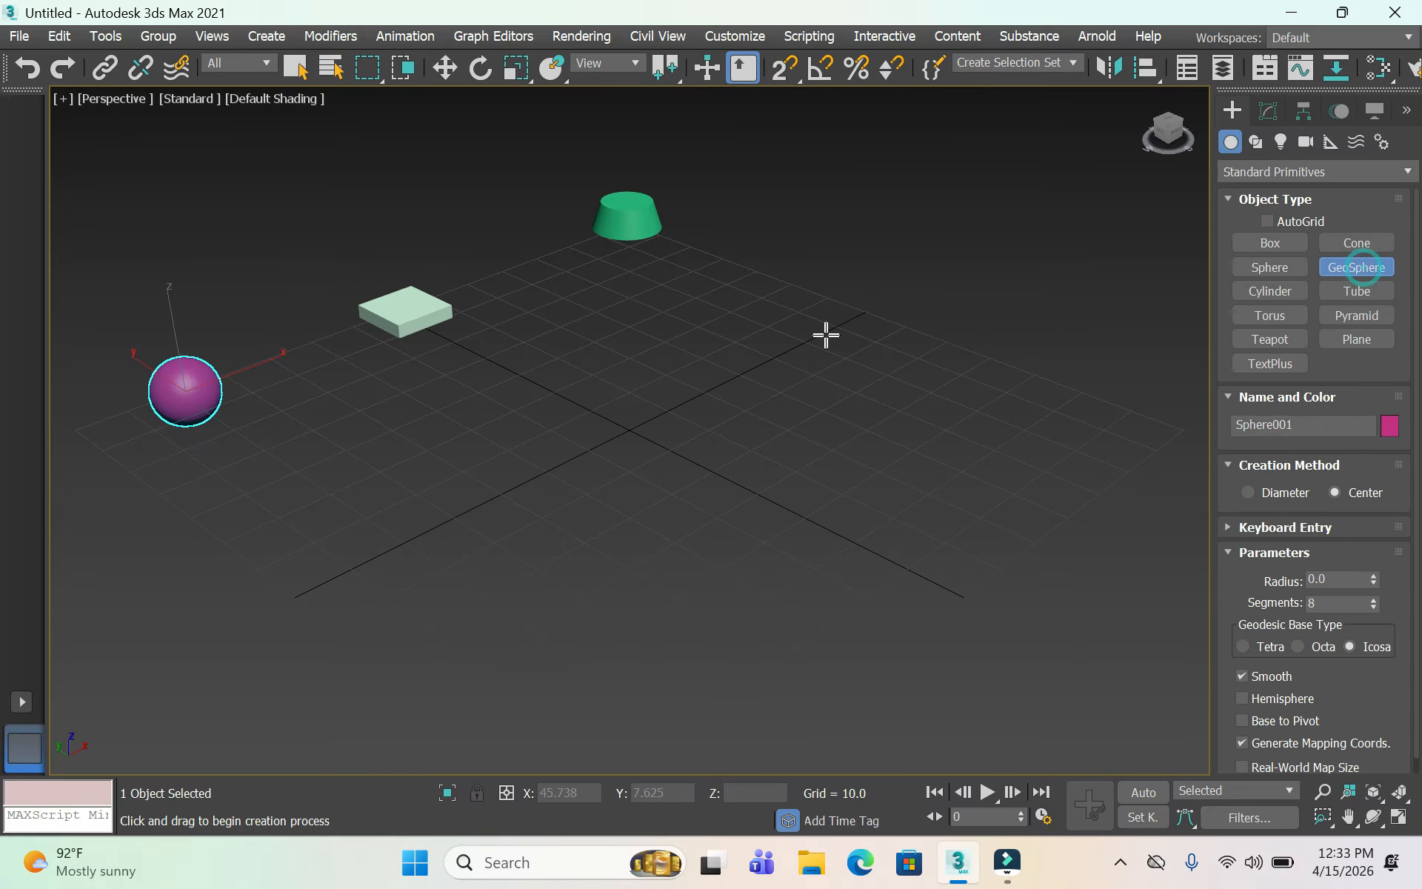
drag(819, 301, 818, 316)
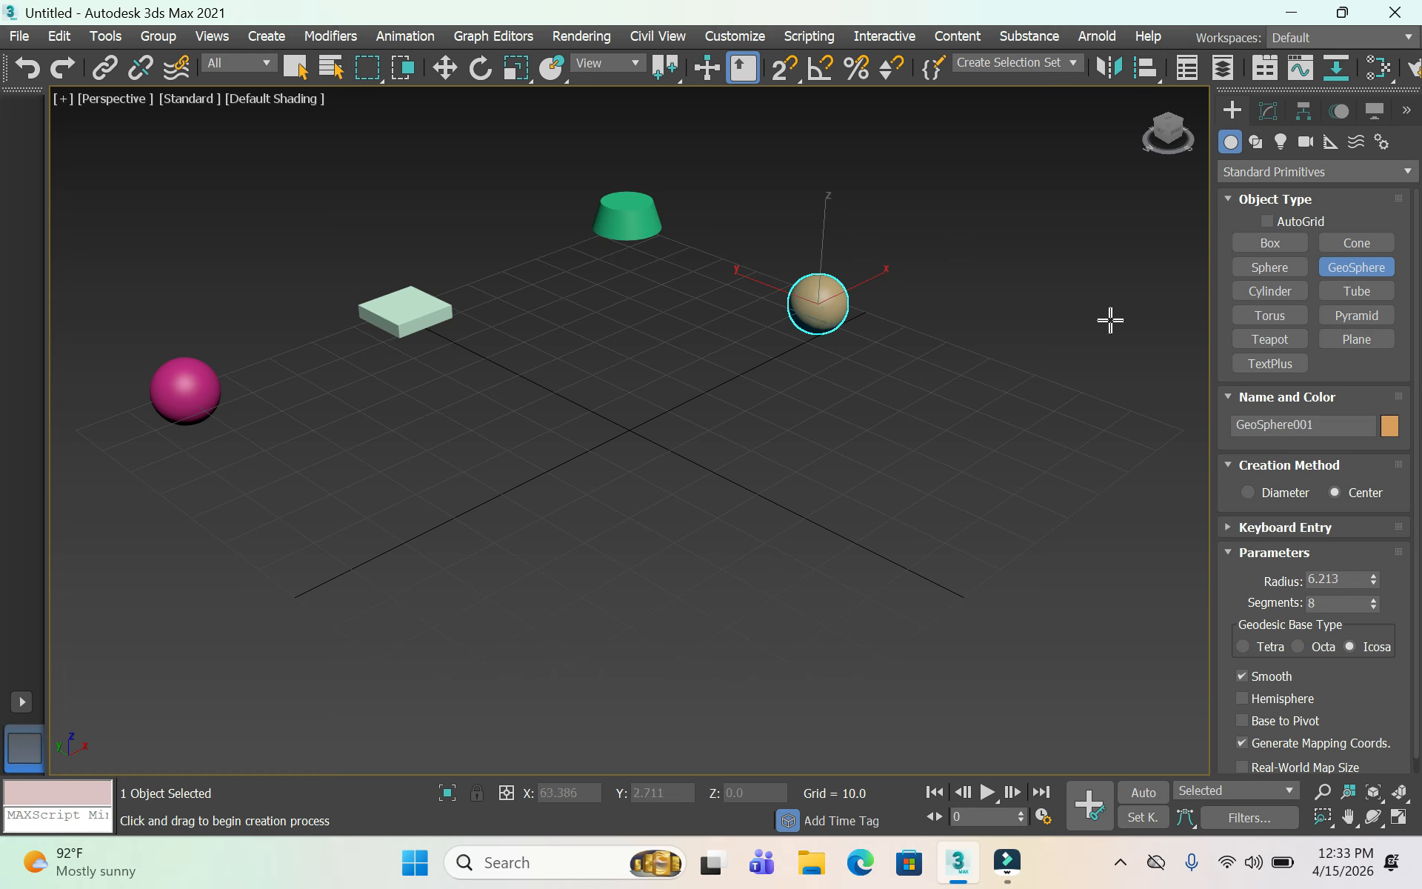
Create a cylinder with a radius of about 7.3 near the centre of the grid
click(1257, 292)
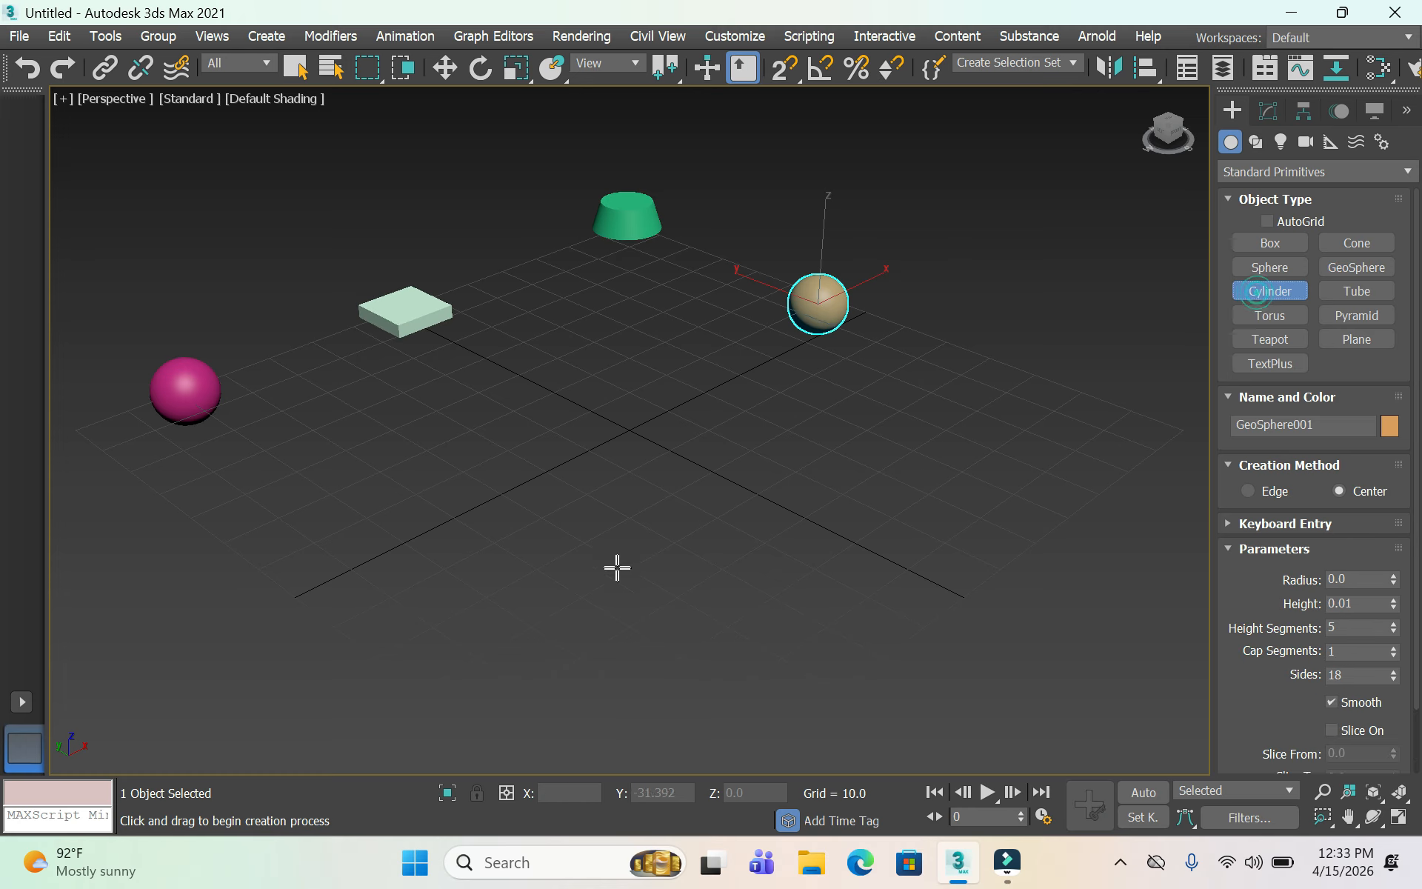
drag(632, 412, 631, 431)
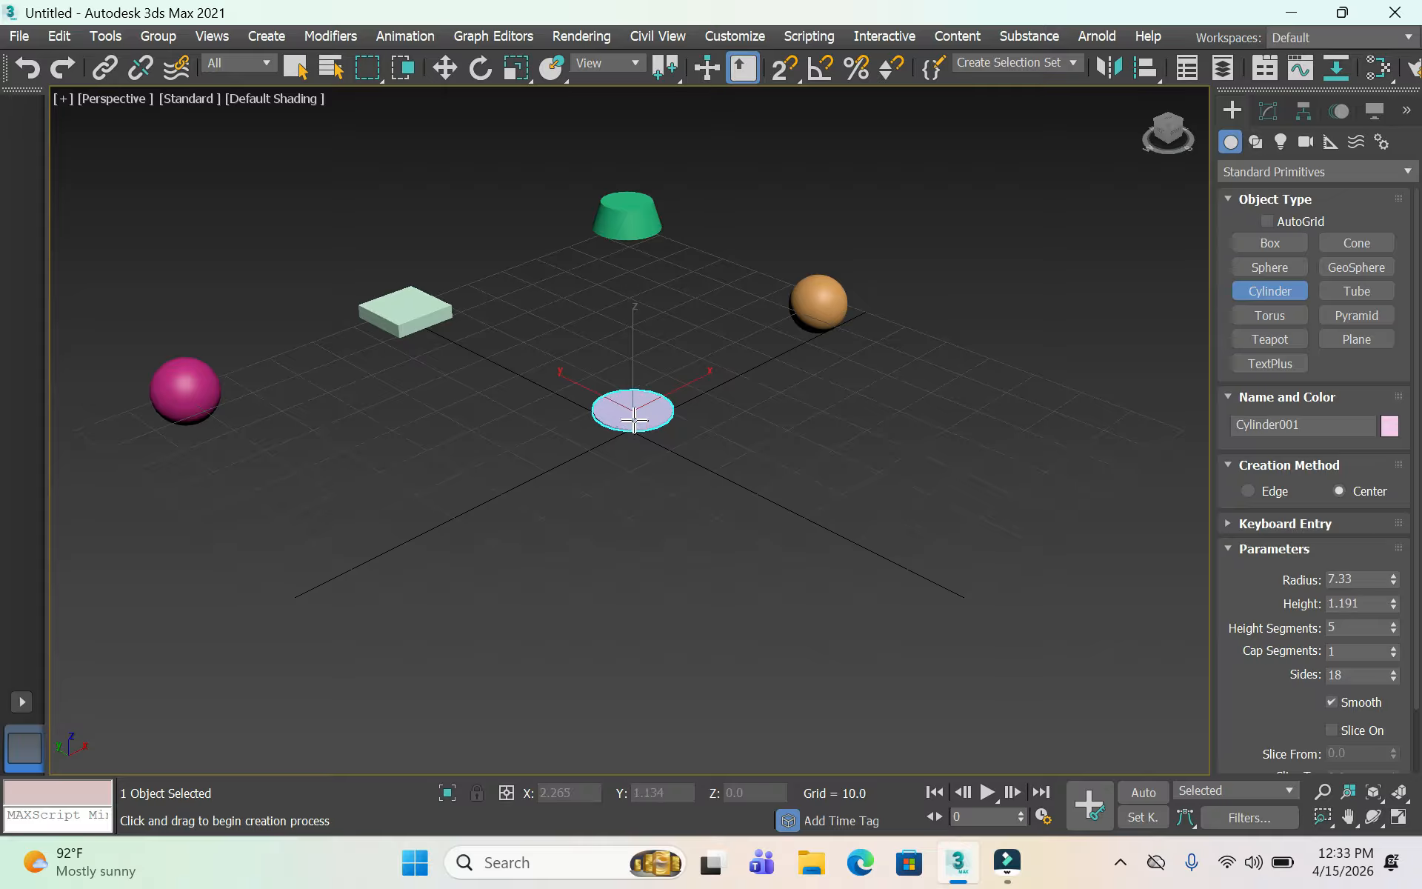
click(632, 396)
Create a tube at the grid's front left with radii of about 6.1 and 4.7 and a height of about 5.3
click(1339, 286)
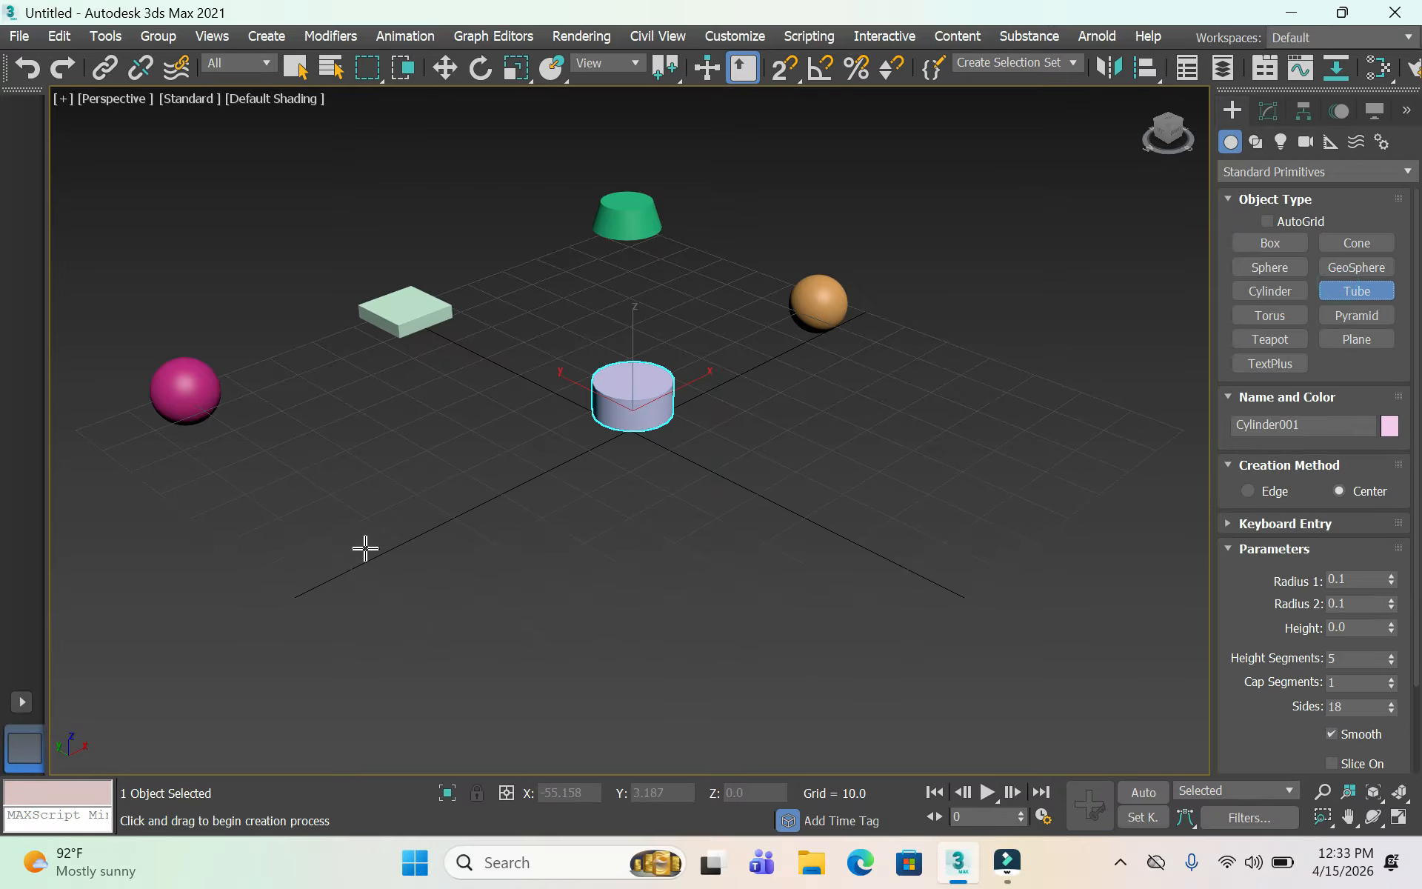
drag(365, 551, 359, 572)
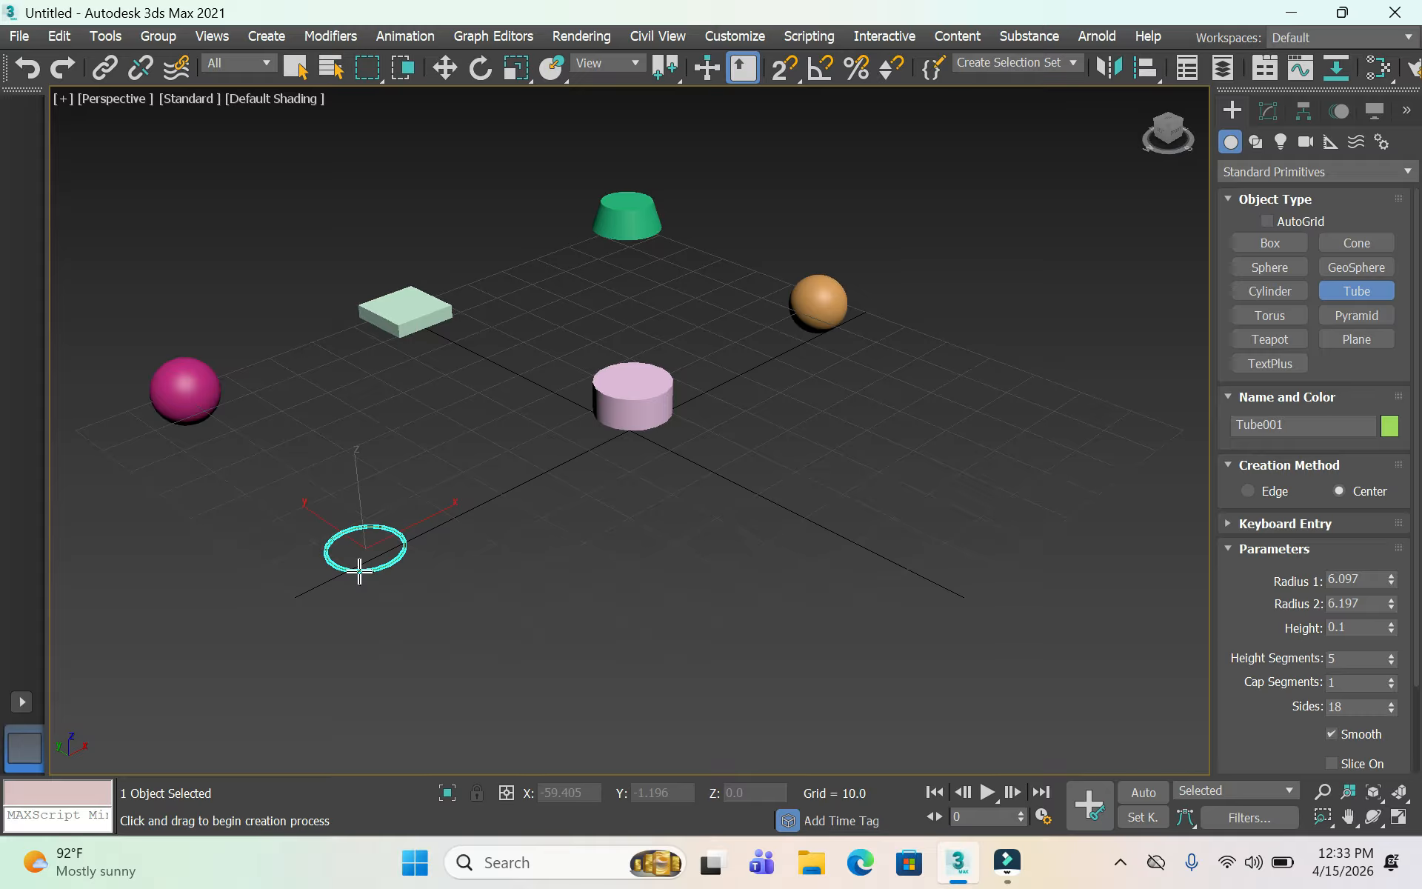
click(360, 566)
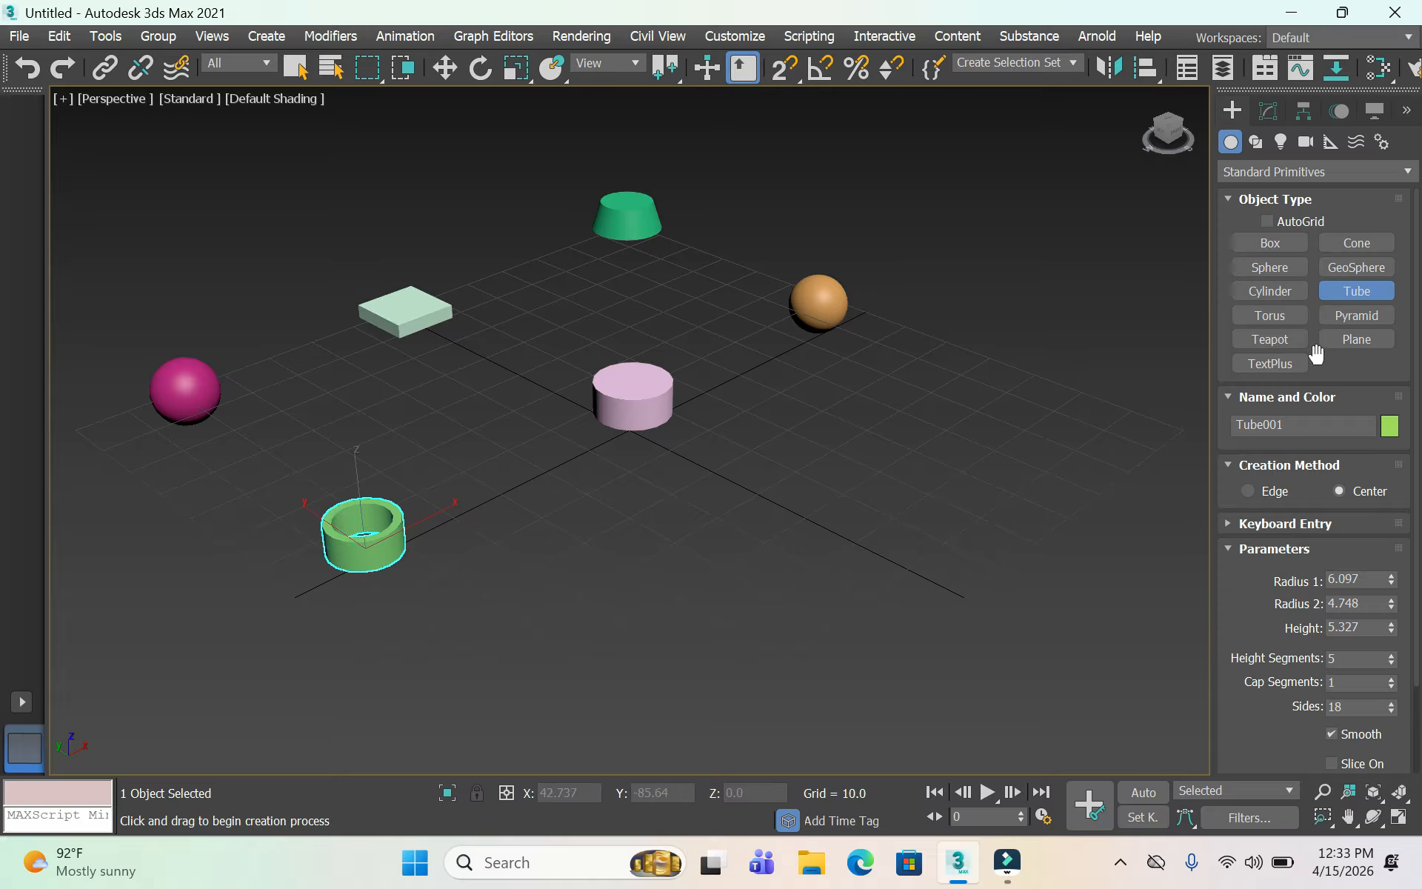
Create a pyramid about 11.3 wide and 11 deep near the grid's right corner, and a teapot of about 5 radius at the front right
click(1354, 317)
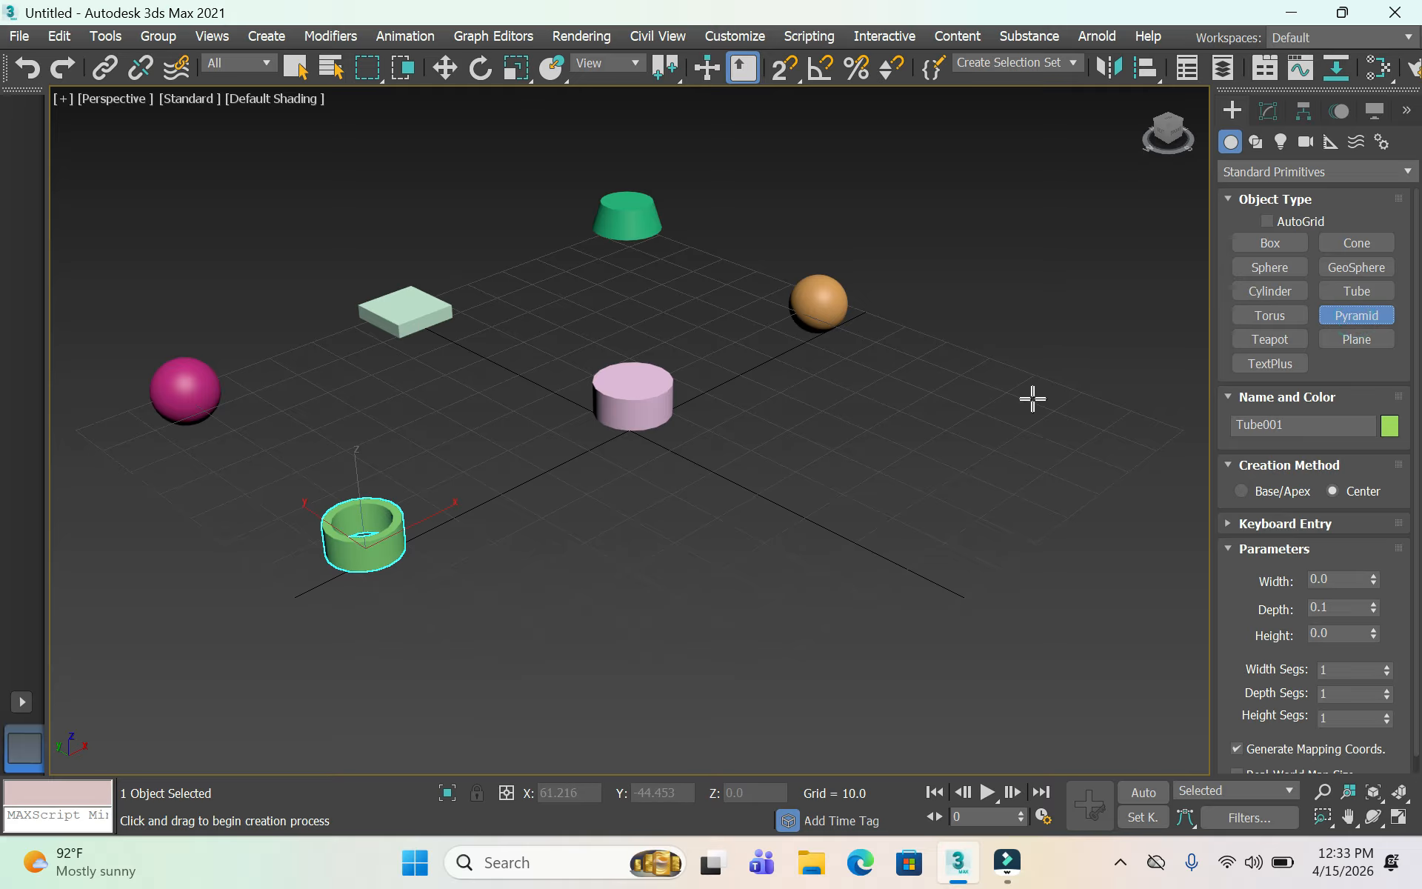
drag(1037, 398, 1057, 438)
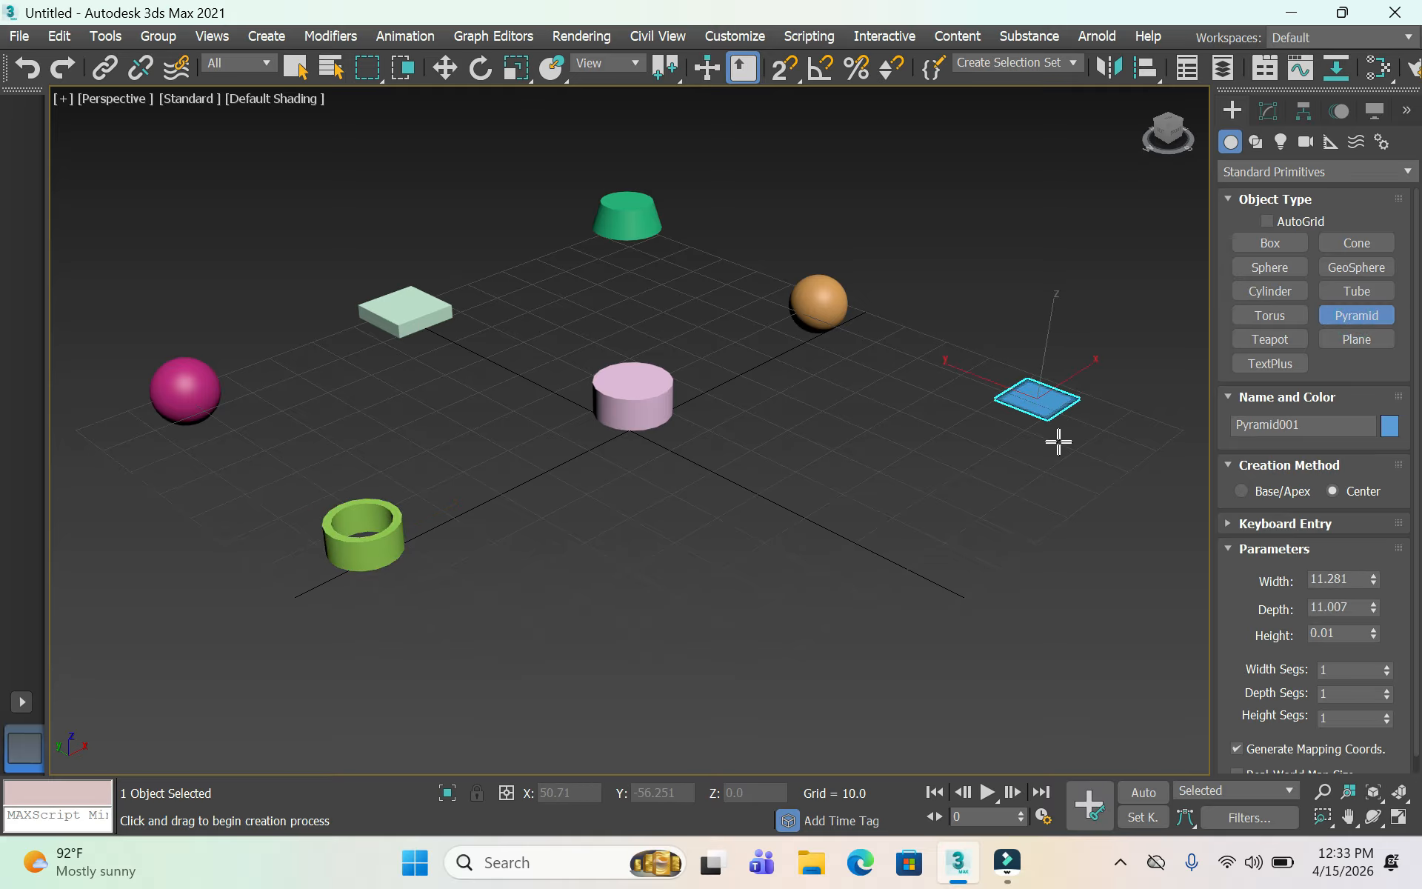
click(1047, 393)
click(1251, 341)
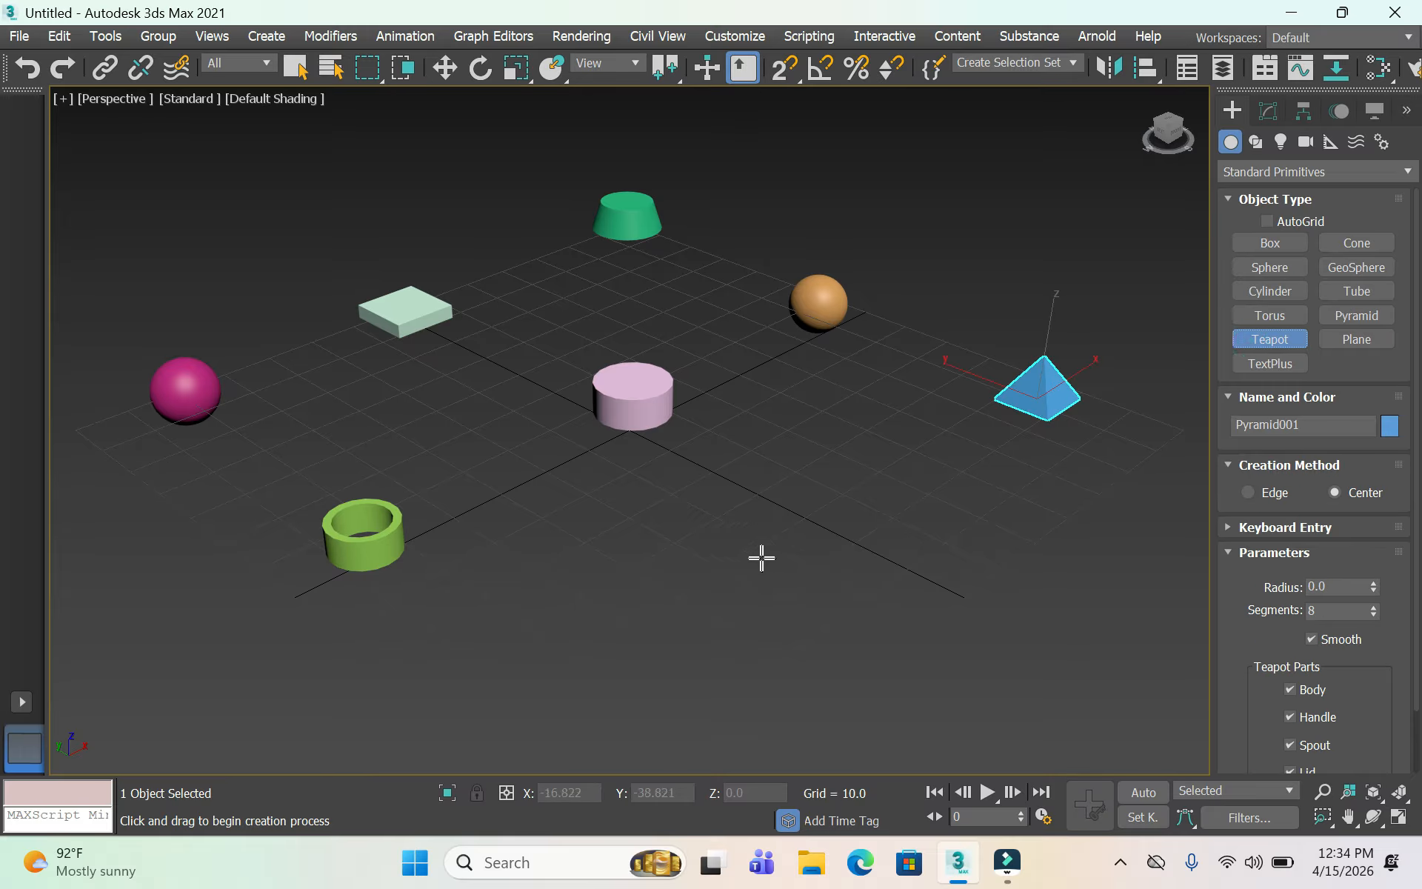
drag(848, 524, 841, 536)
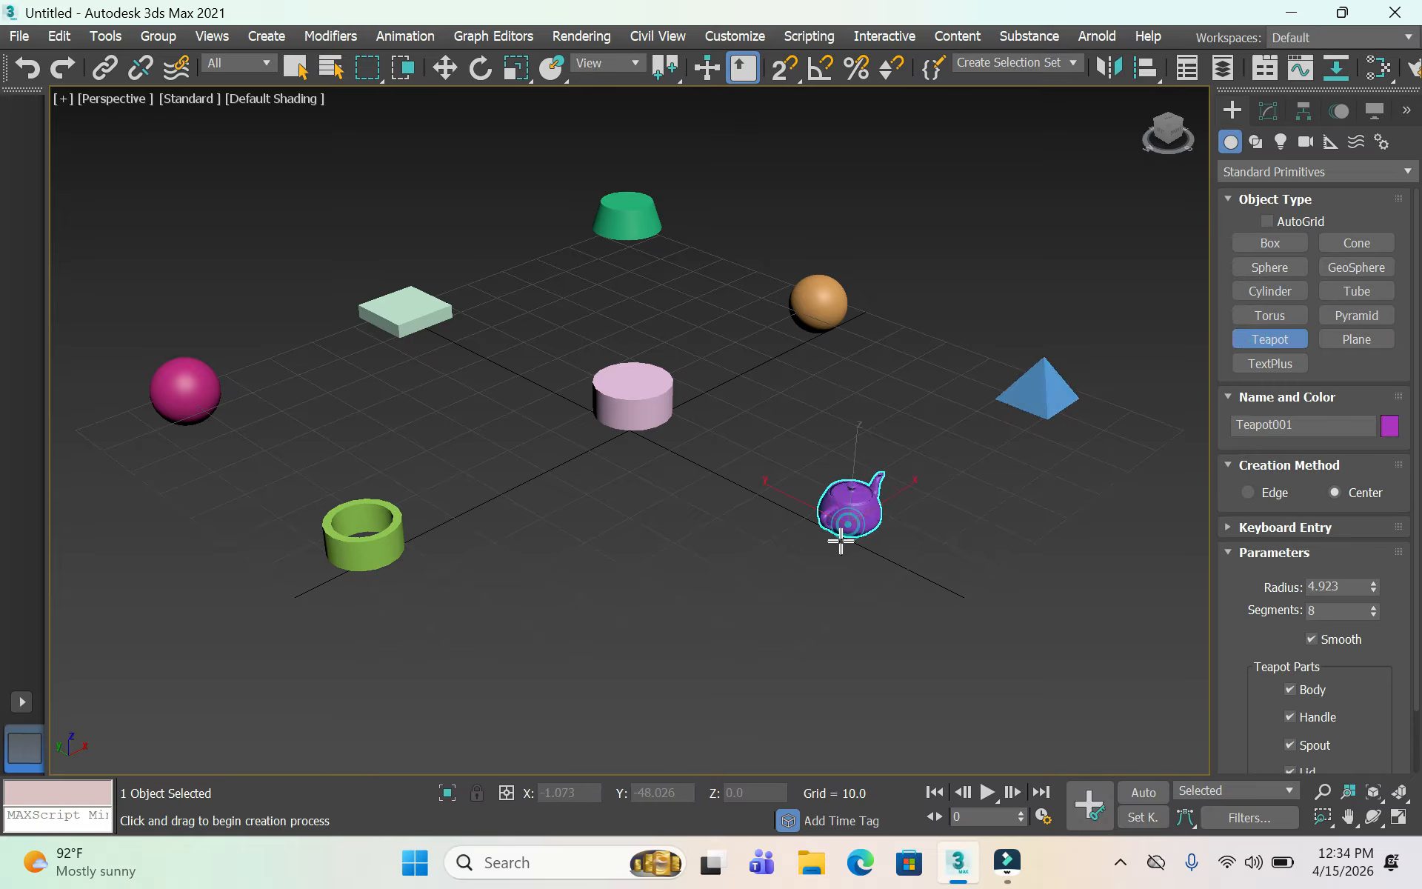
Create a second box at the very front, about 8.2 long, 8.8 wide and 2.9 high, and end box creation
click(1274, 246)
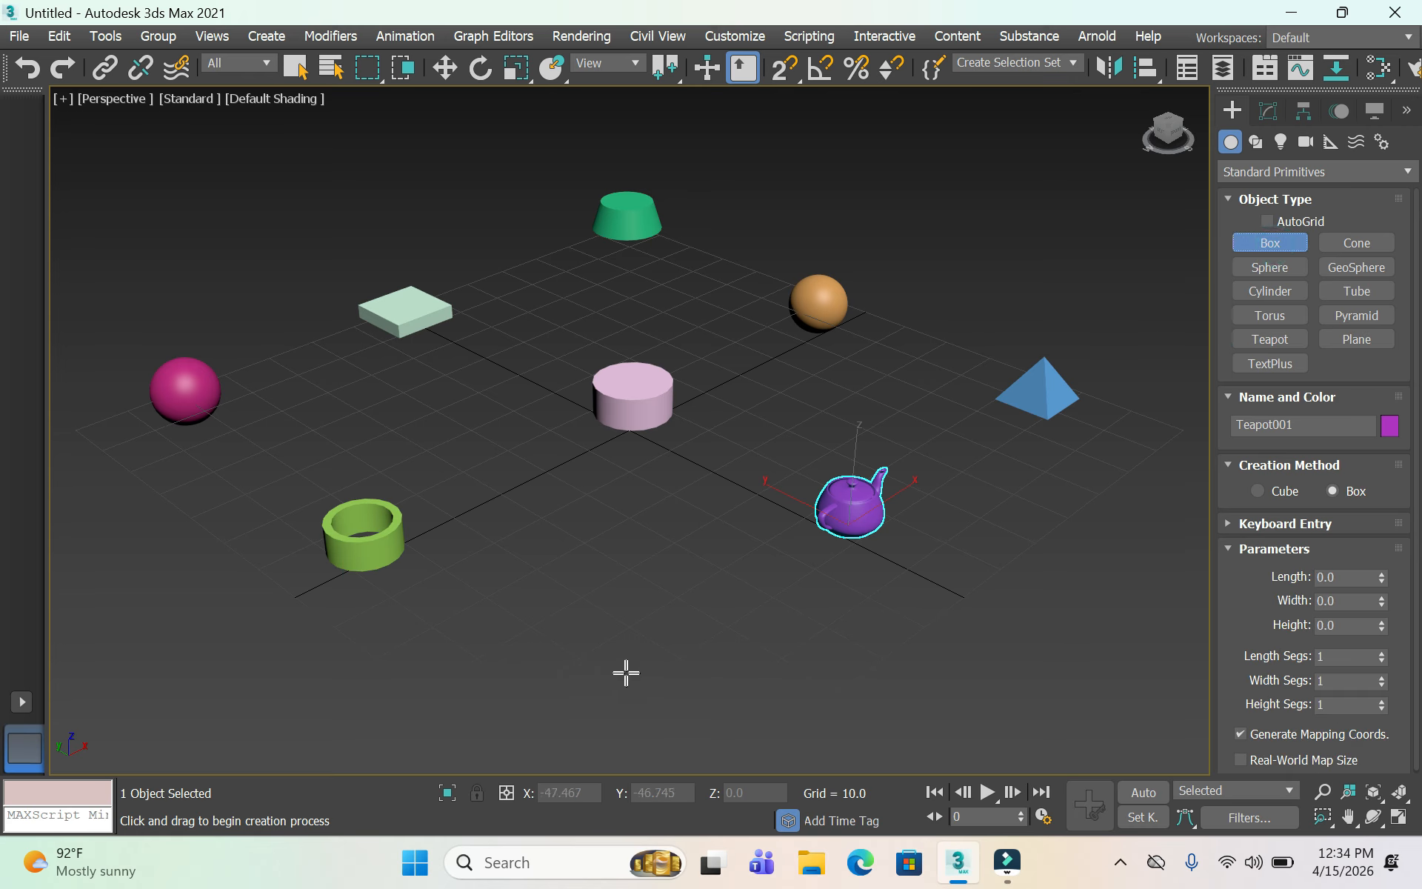
drag(626, 671, 625, 733)
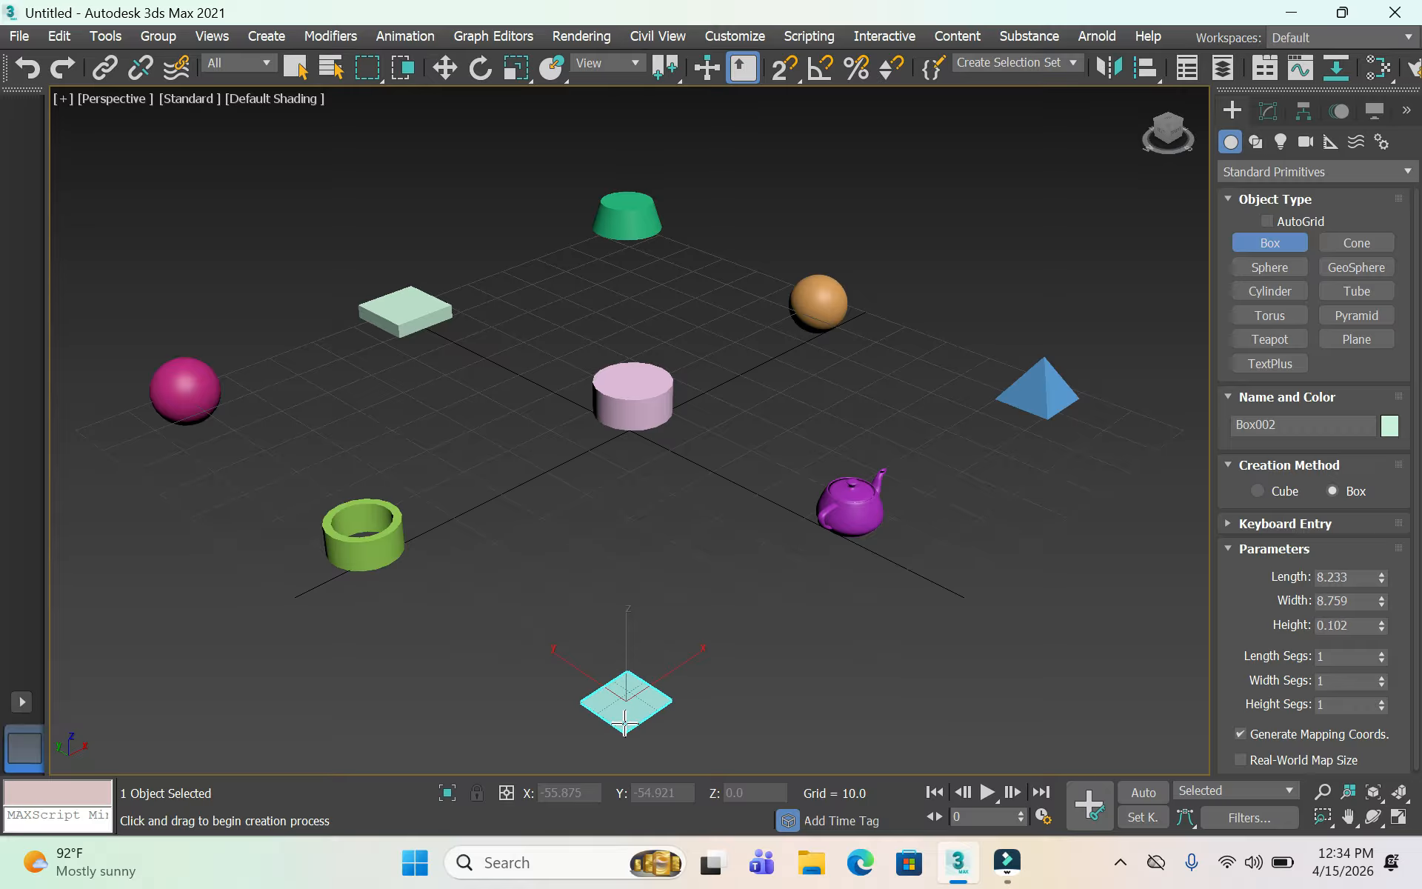
click(625, 710)
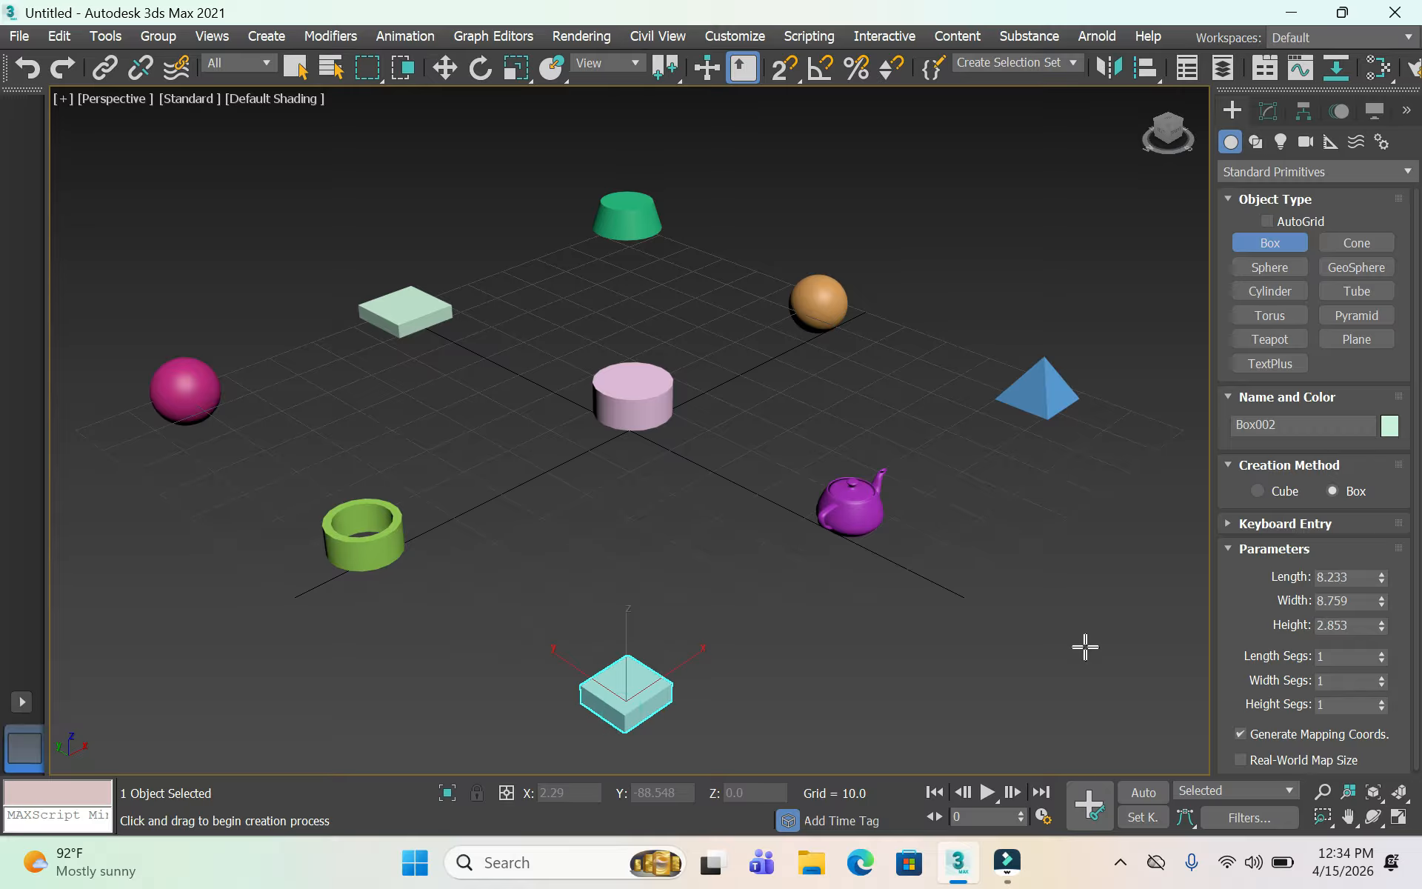
key(Escape)
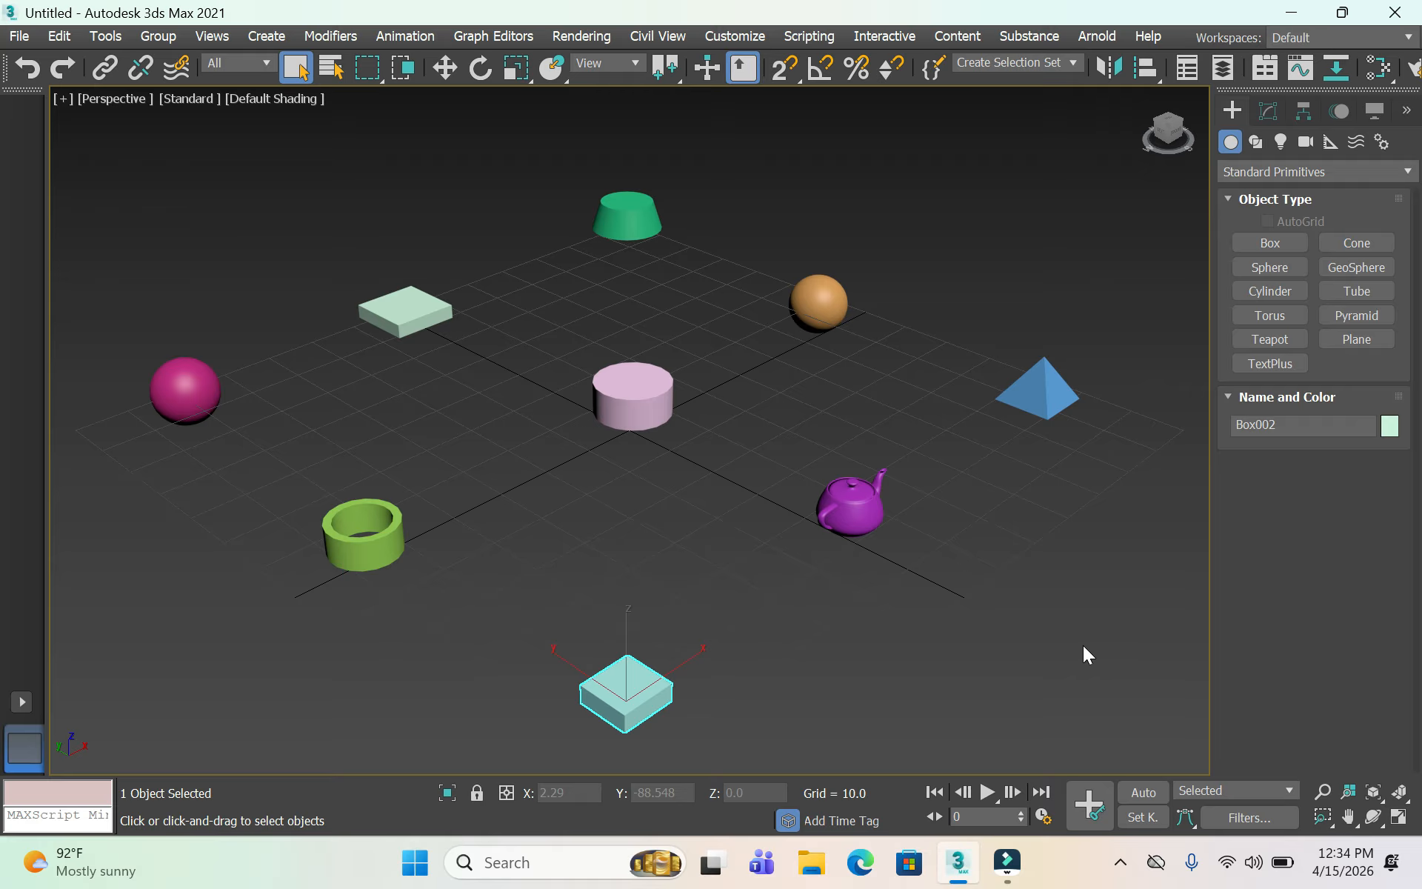
Save the cone, the rear box and the magenta sphere as a selection set named 1, and reselect them through that set
click(626, 216)
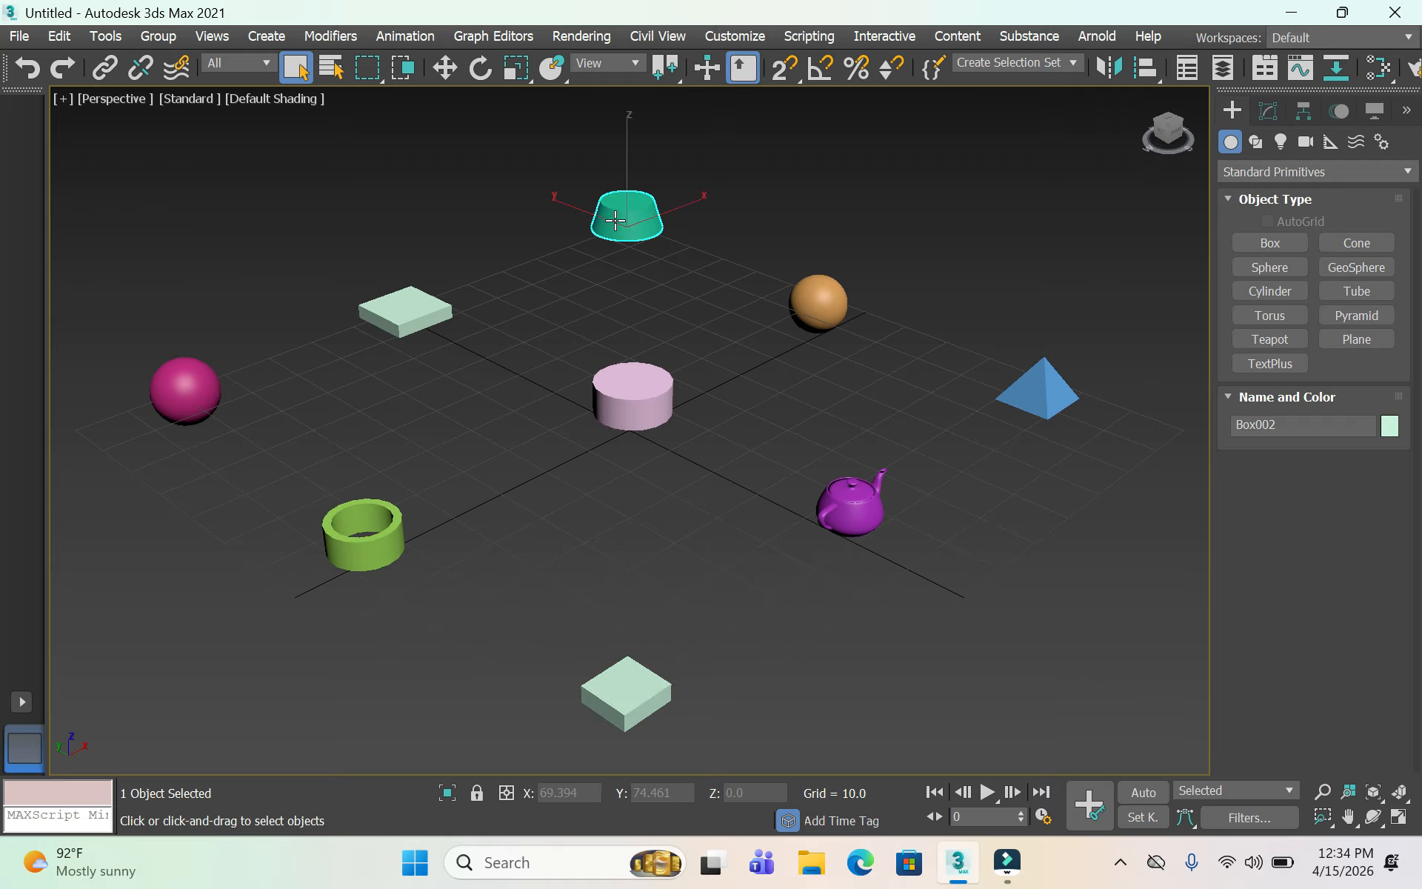
ctrl+click(400, 315)
ctrl+click(194, 370)
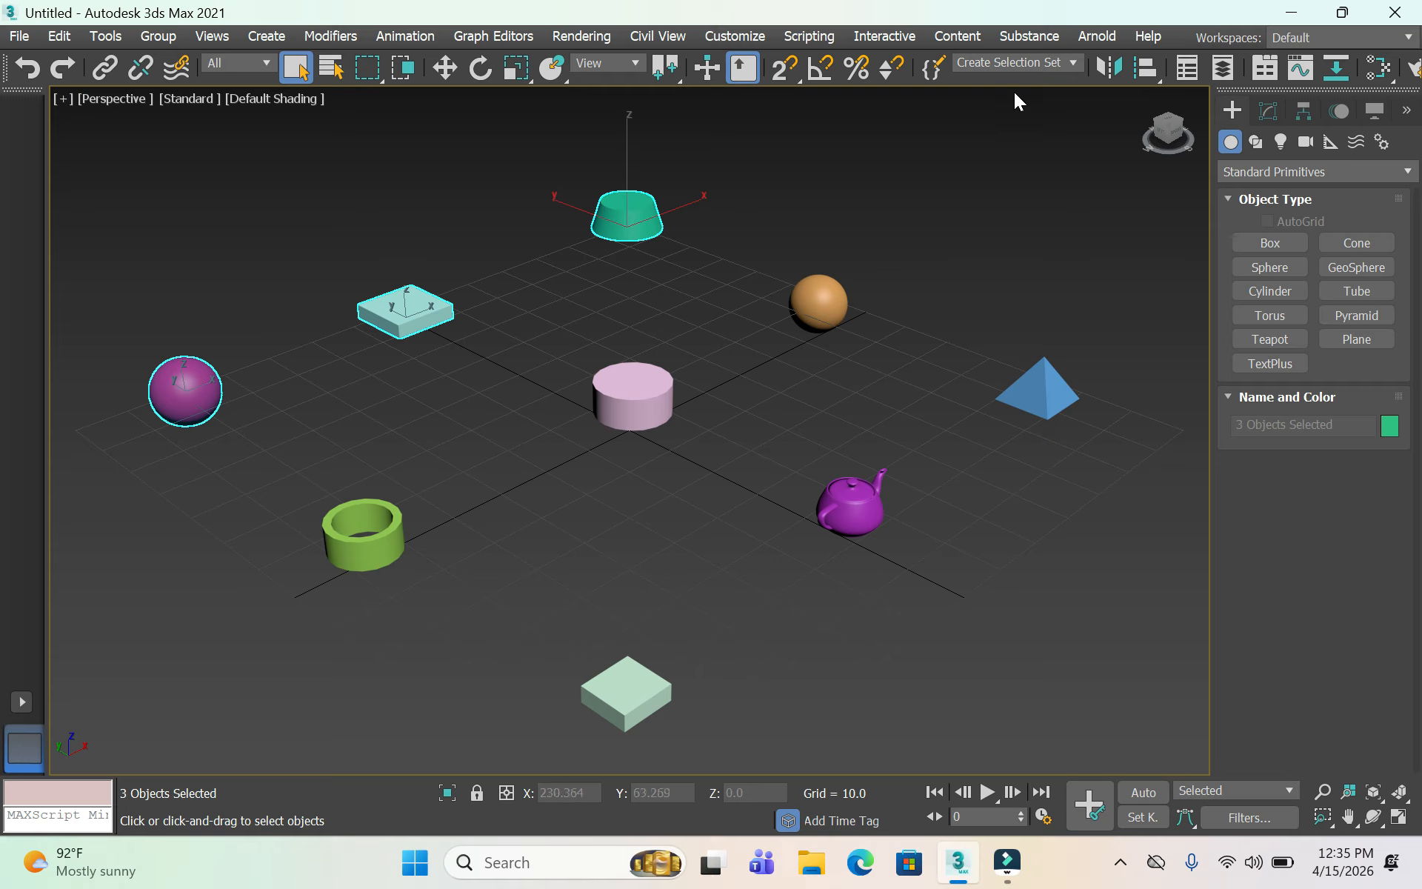
click(1008, 62)
click(1020, 108)
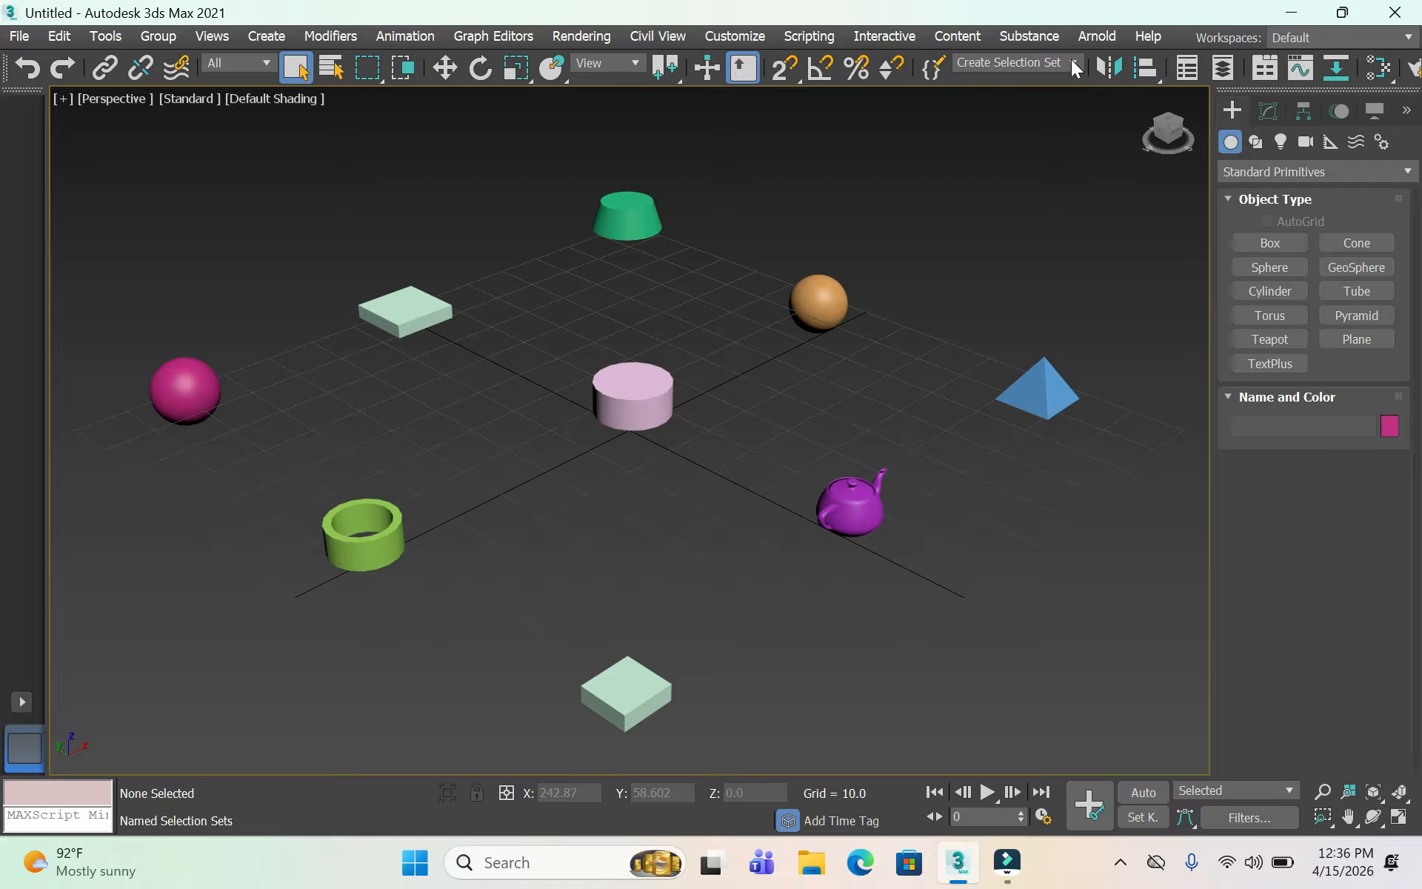
click(1070, 62)
click(1033, 80)
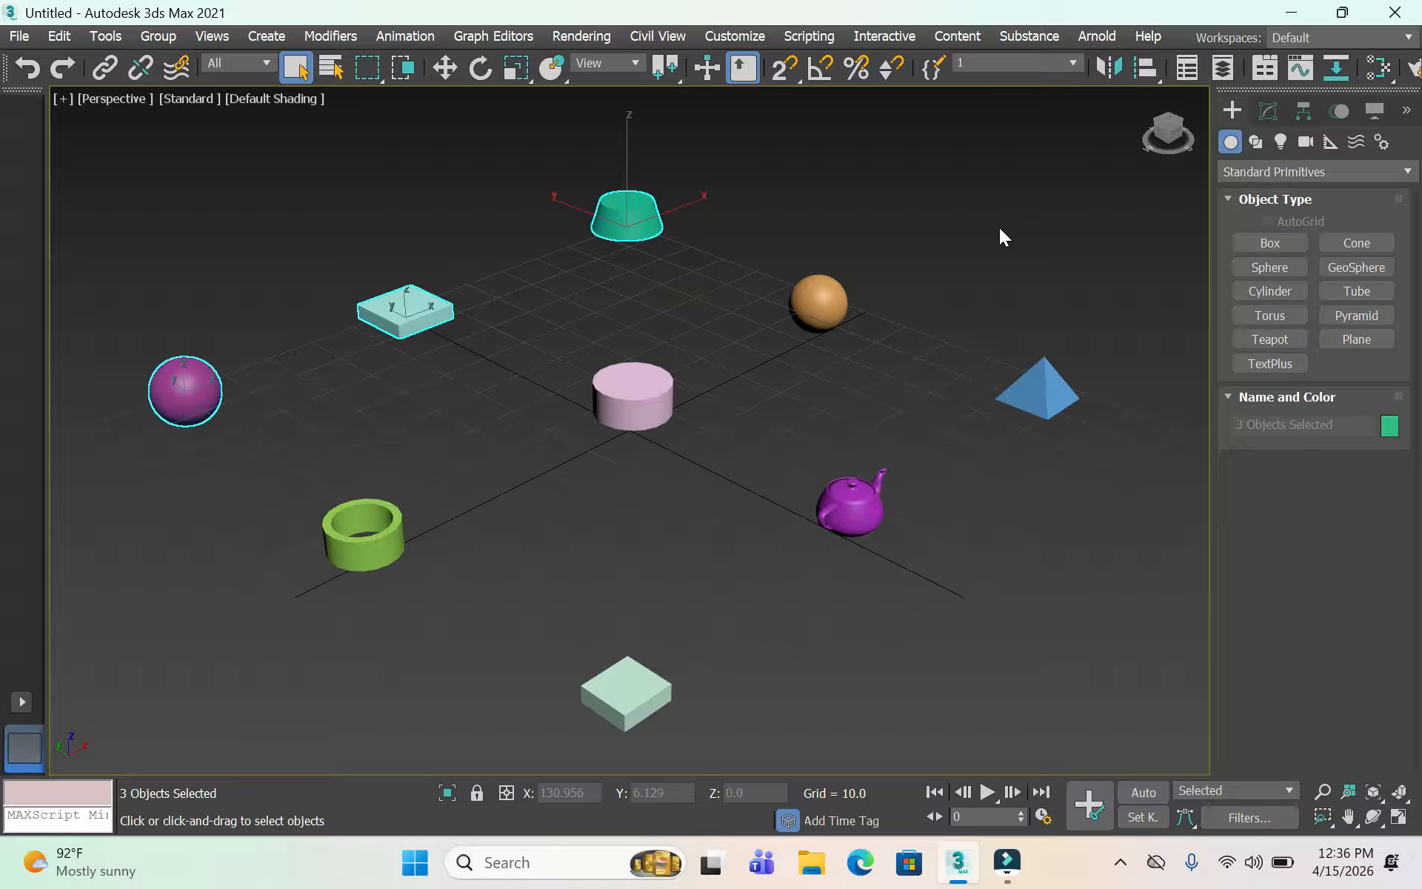
Save the GeoSphere, cylinder, tube and rear box as a selection set named 2, and reselect them through that set
click(804, 295)
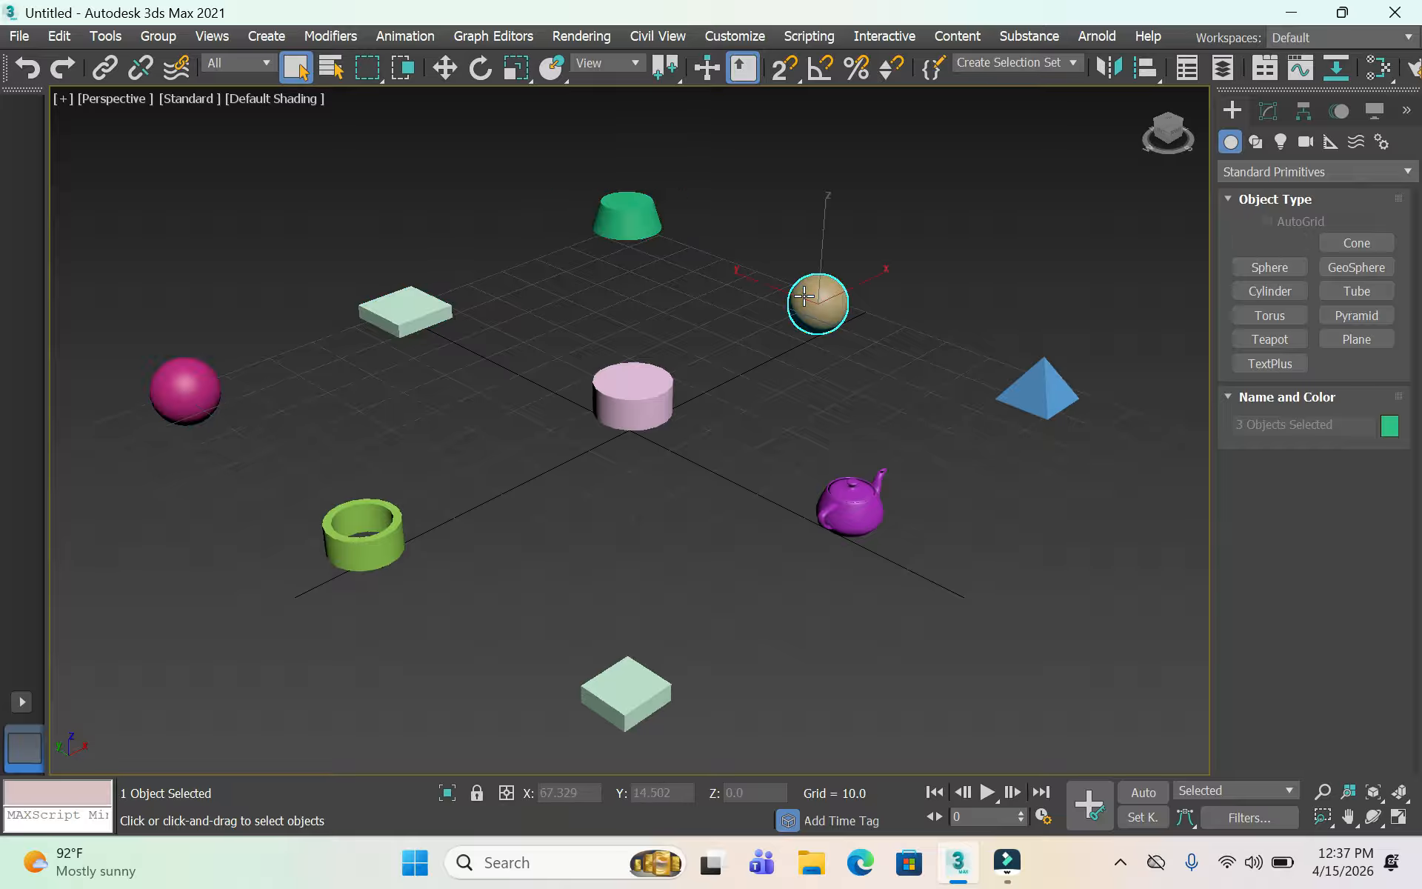
ctrl+click(635, 384)
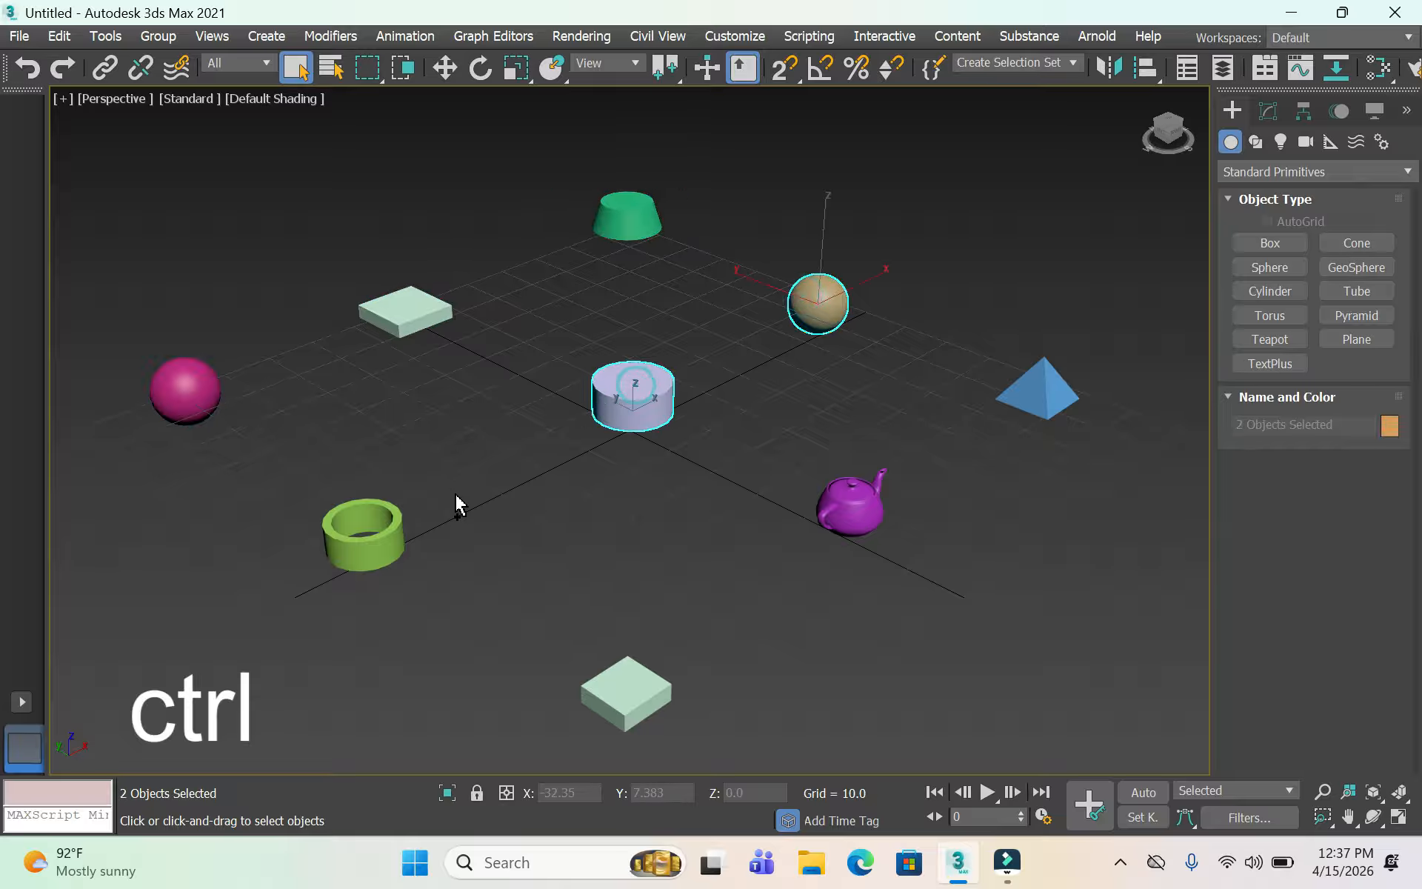
ctrl+click(359, 546)
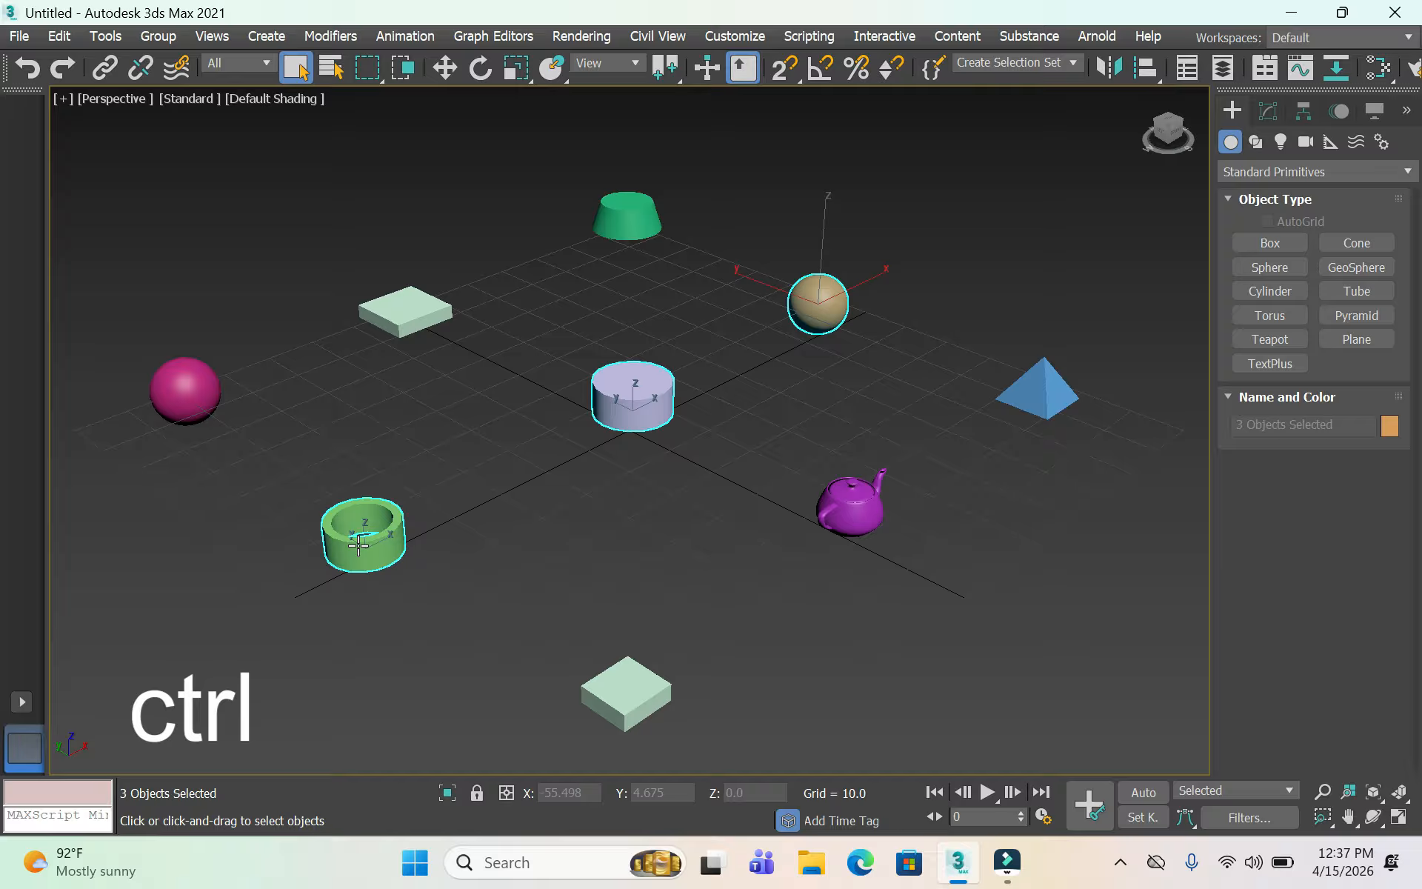
ctrl+click(361, 326)
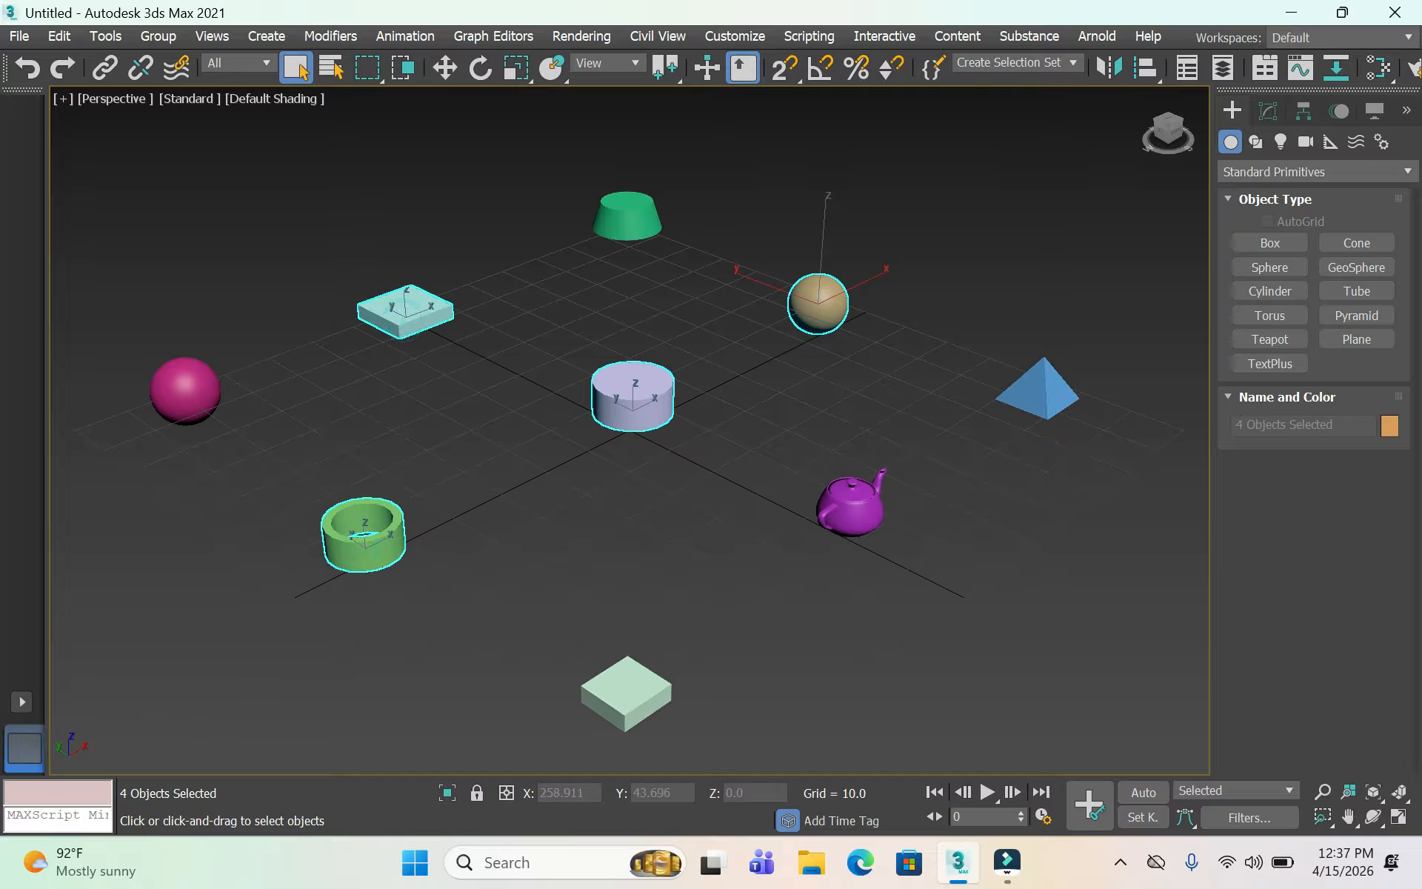
click(1014, 63)
text(2)
click(1041, 170)
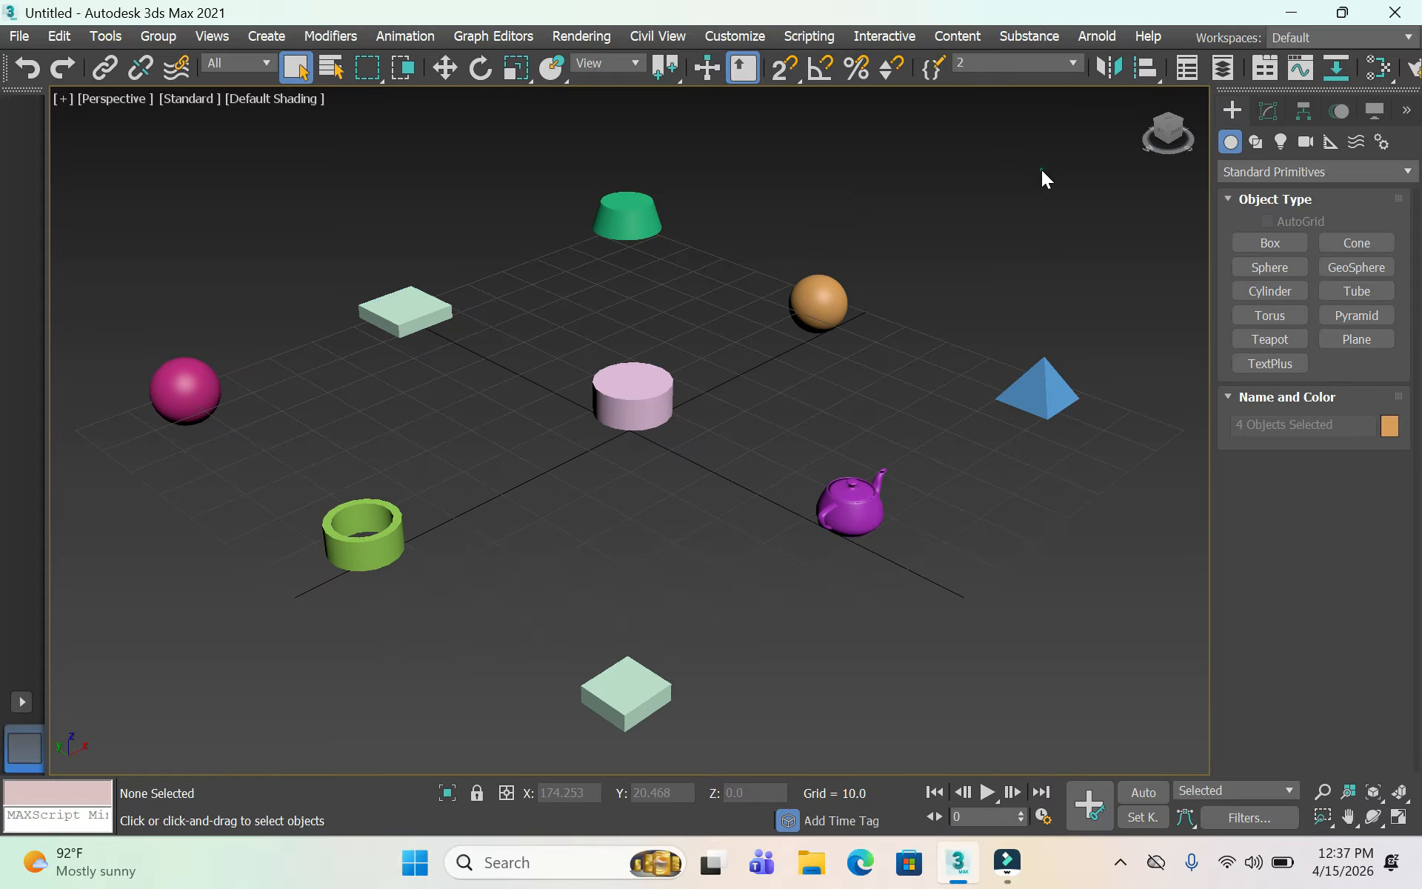
click(1071, 65)
click(1024, 92)
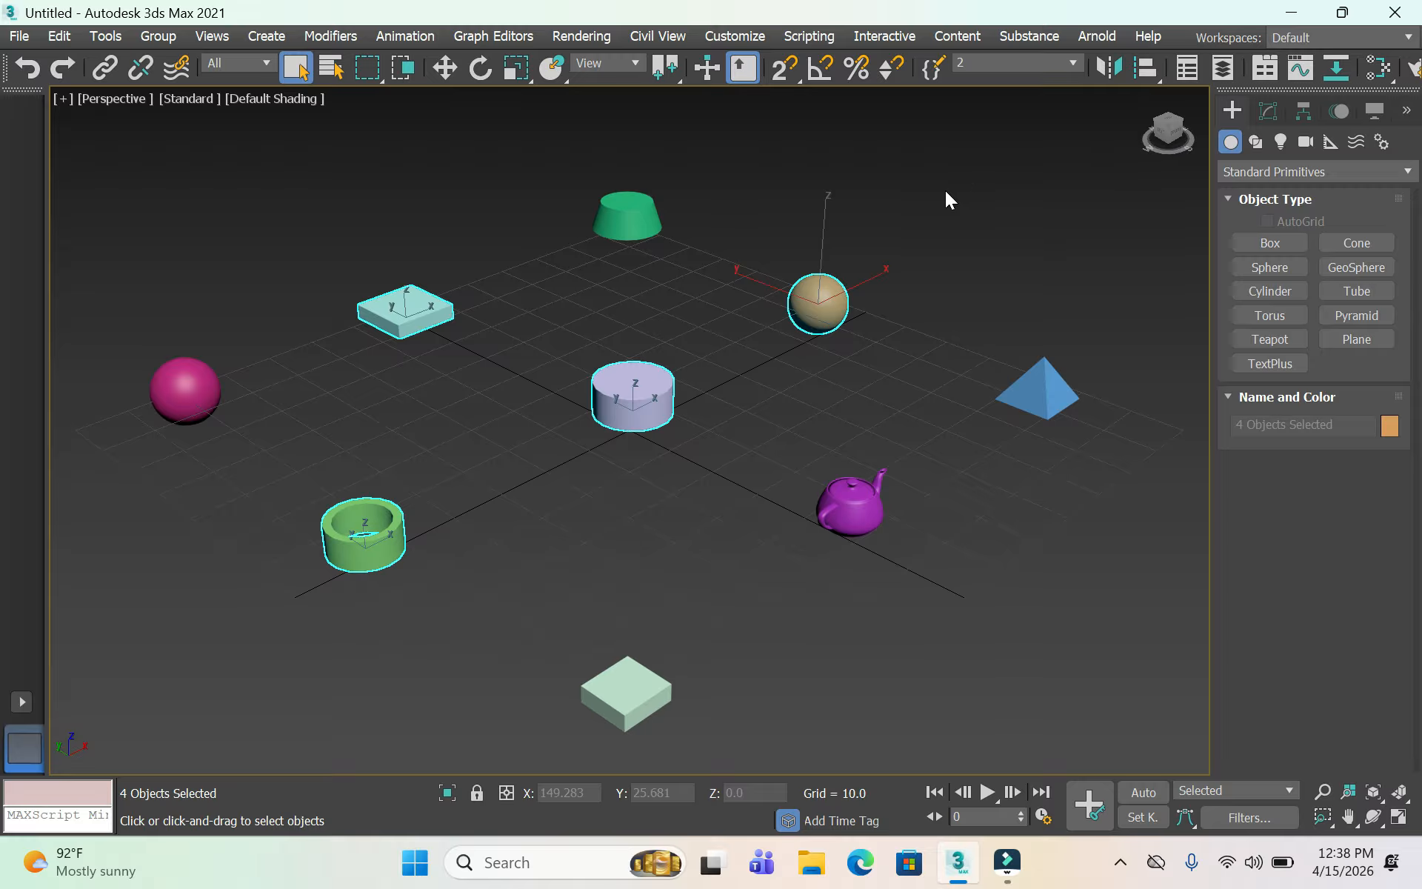
Clear the selection and expand set 1 in the Named Selection Sets dialog to view its members
click(388, 237)
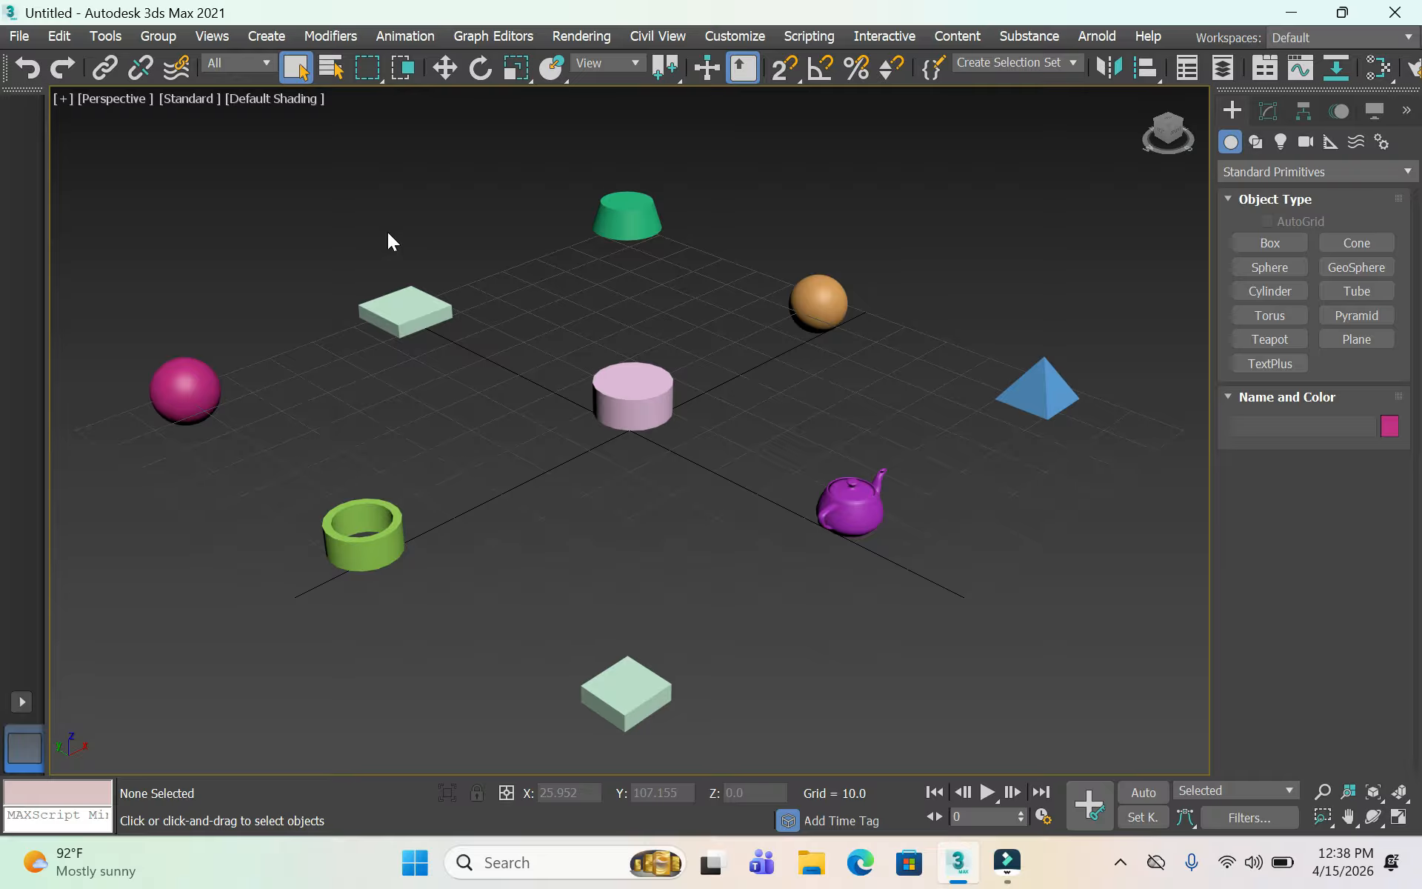
click(930, 71)
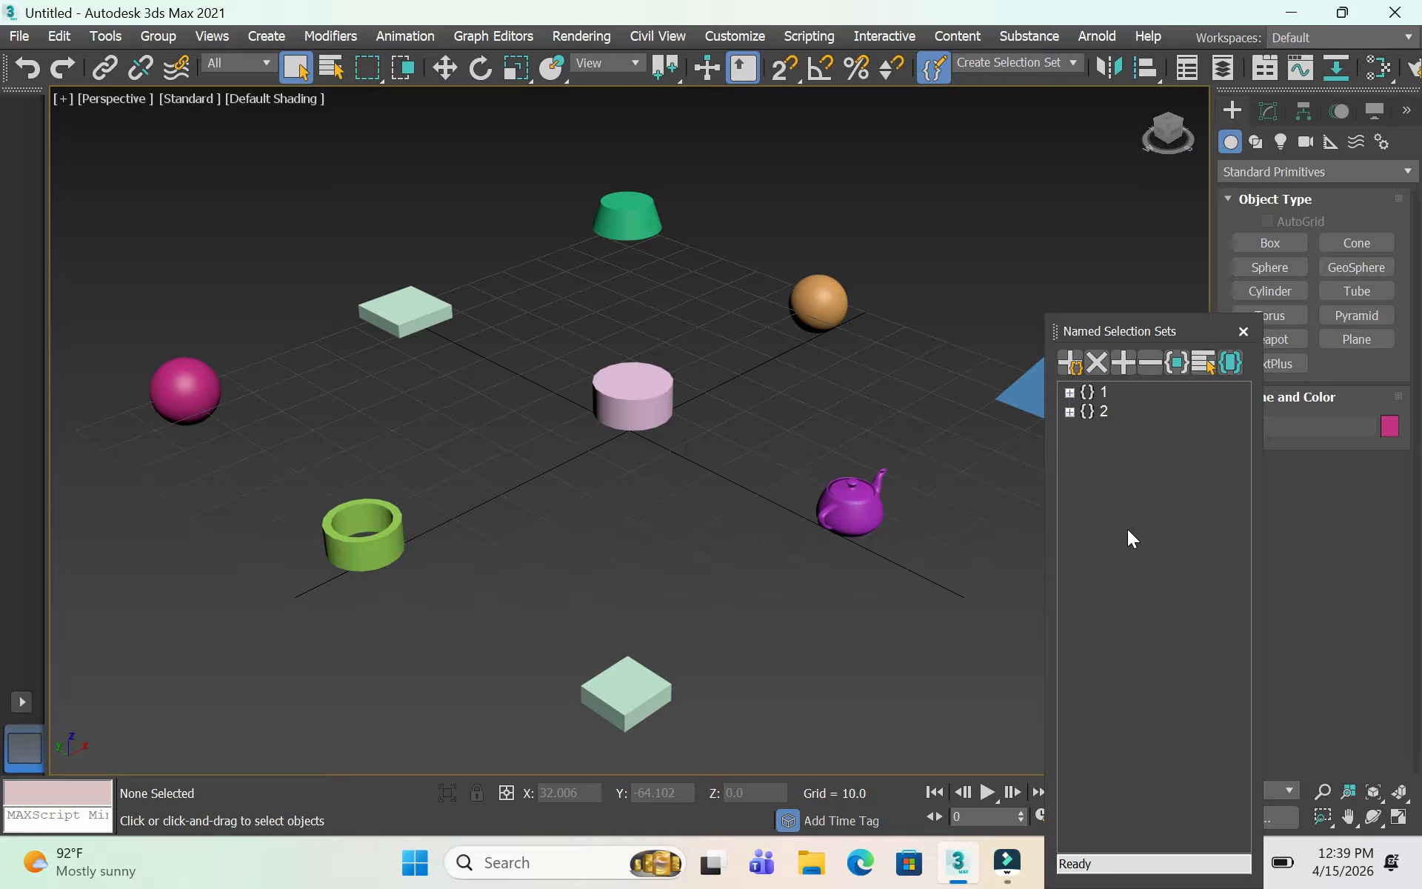
click(1070, 392)
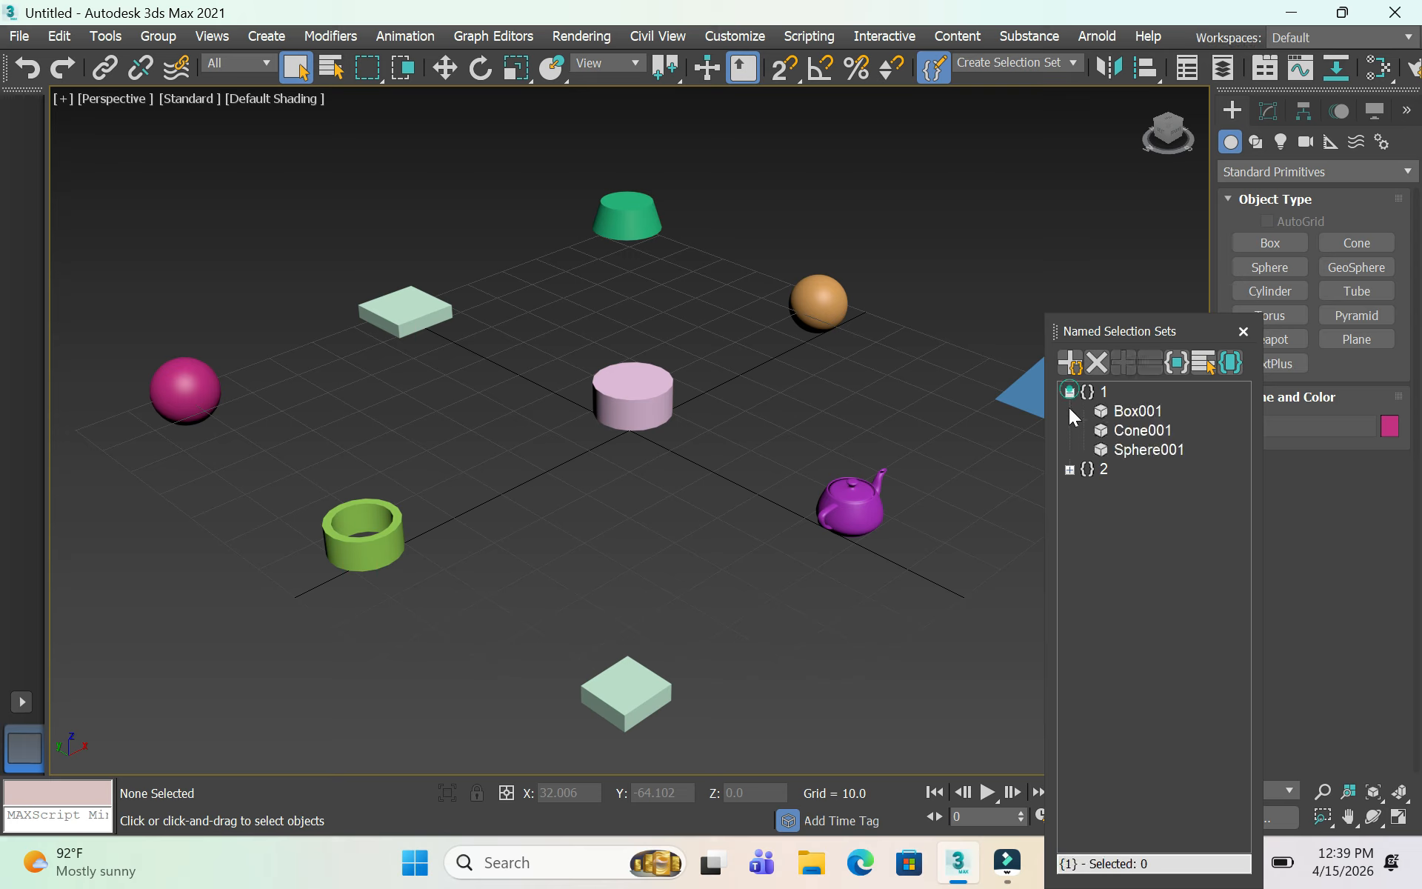
Expand set 2 in the Named Selection Sets dialog and remove Box001 from it
click(1069, 469)
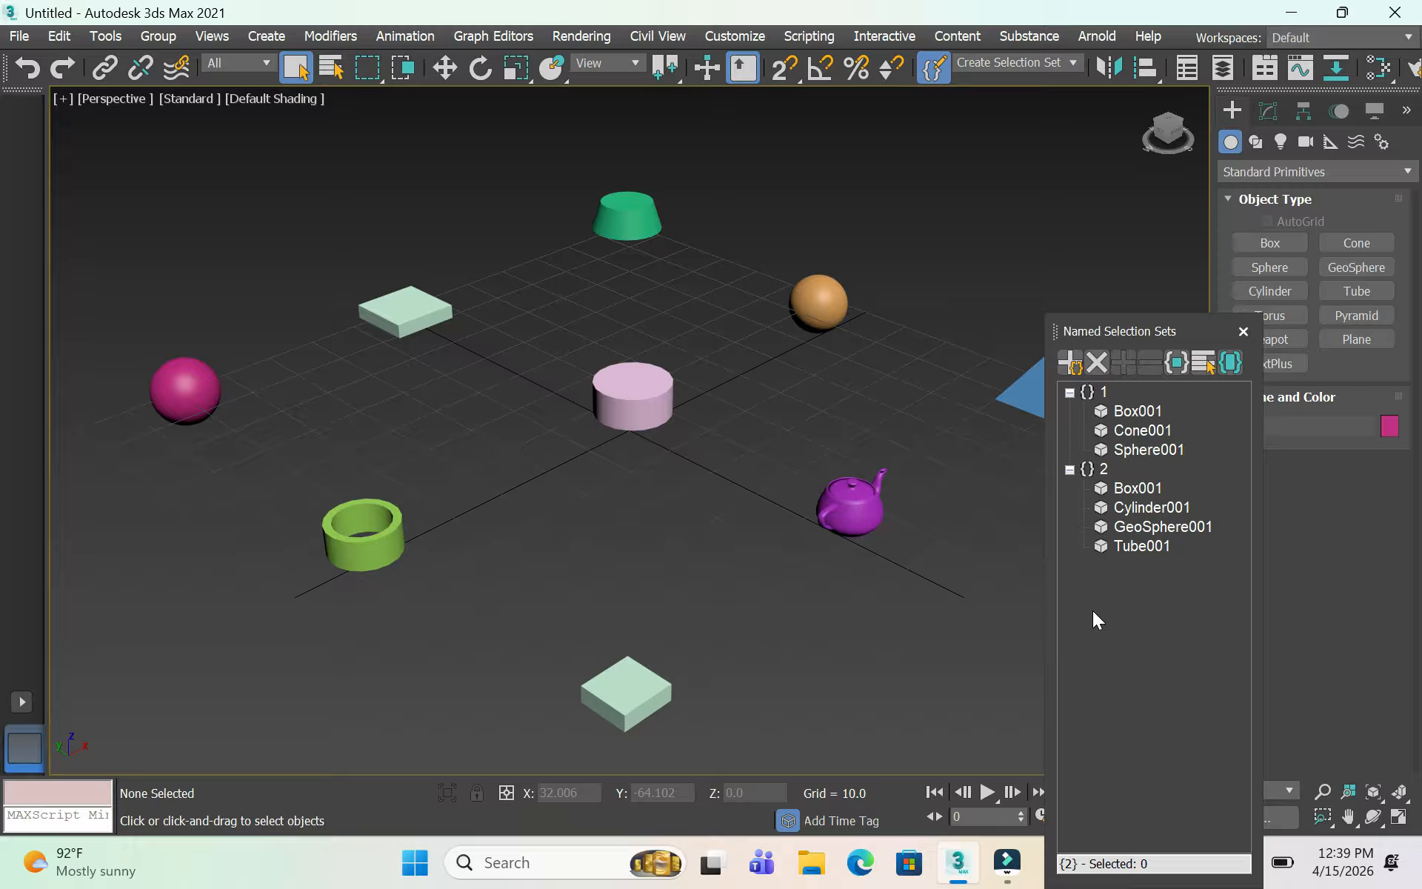
click(1129, 487)
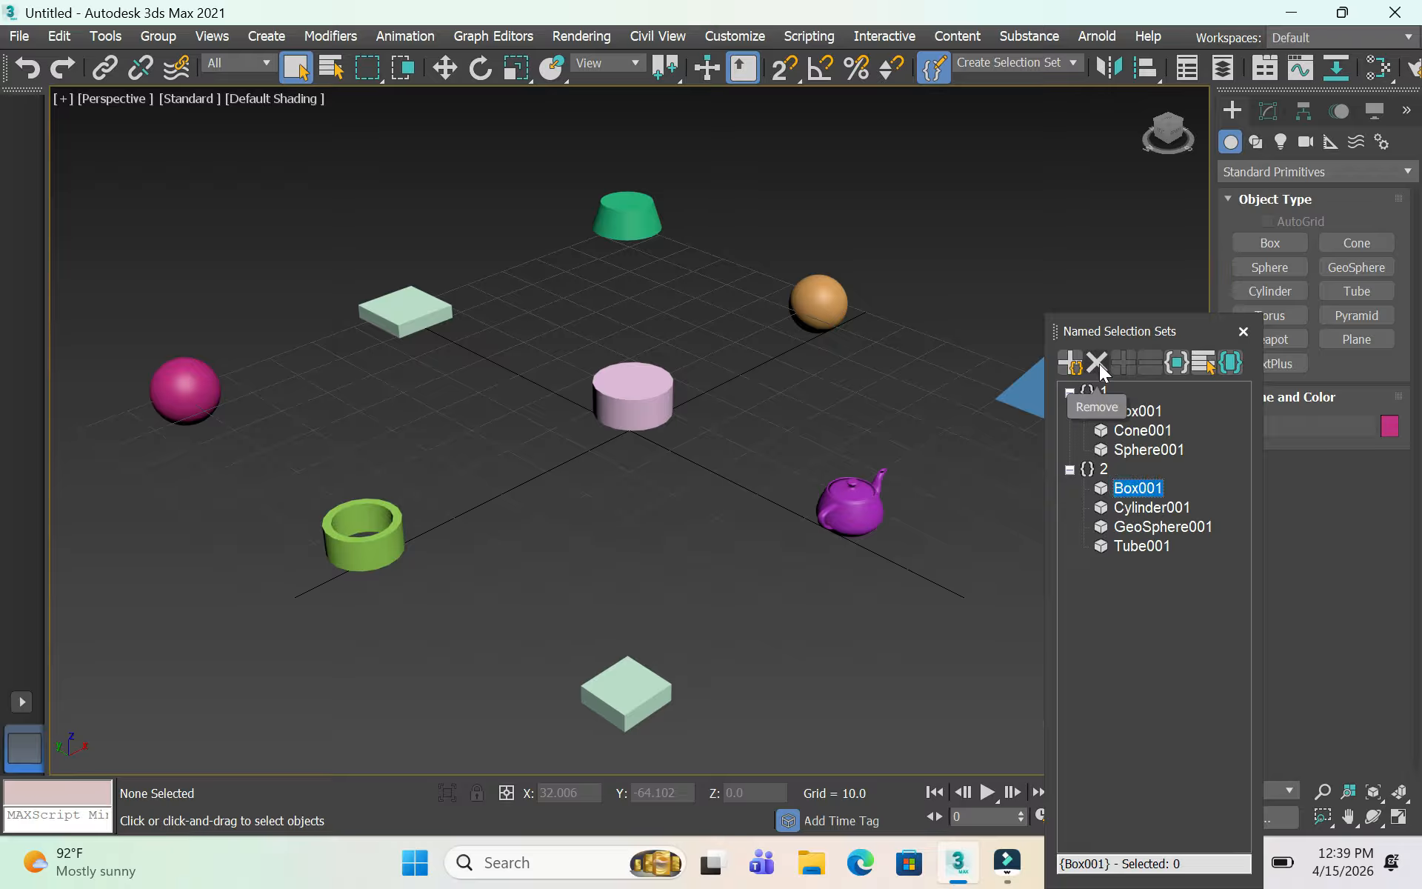
click(1099, 363)
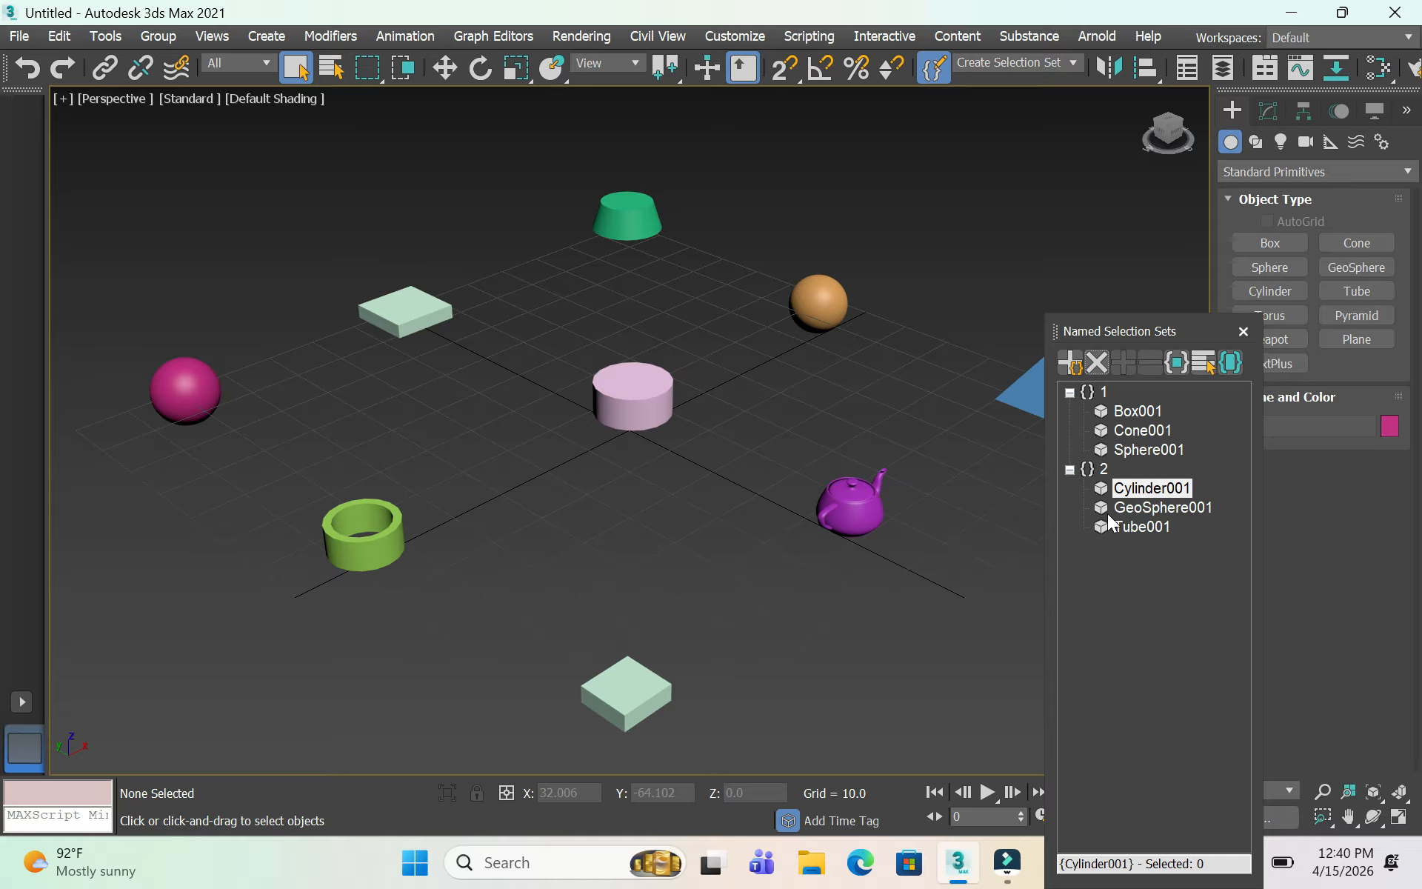
Add the rear box to set 2 in the Named Selection Sets dialog and select all objects of that set
click(1102, 469)
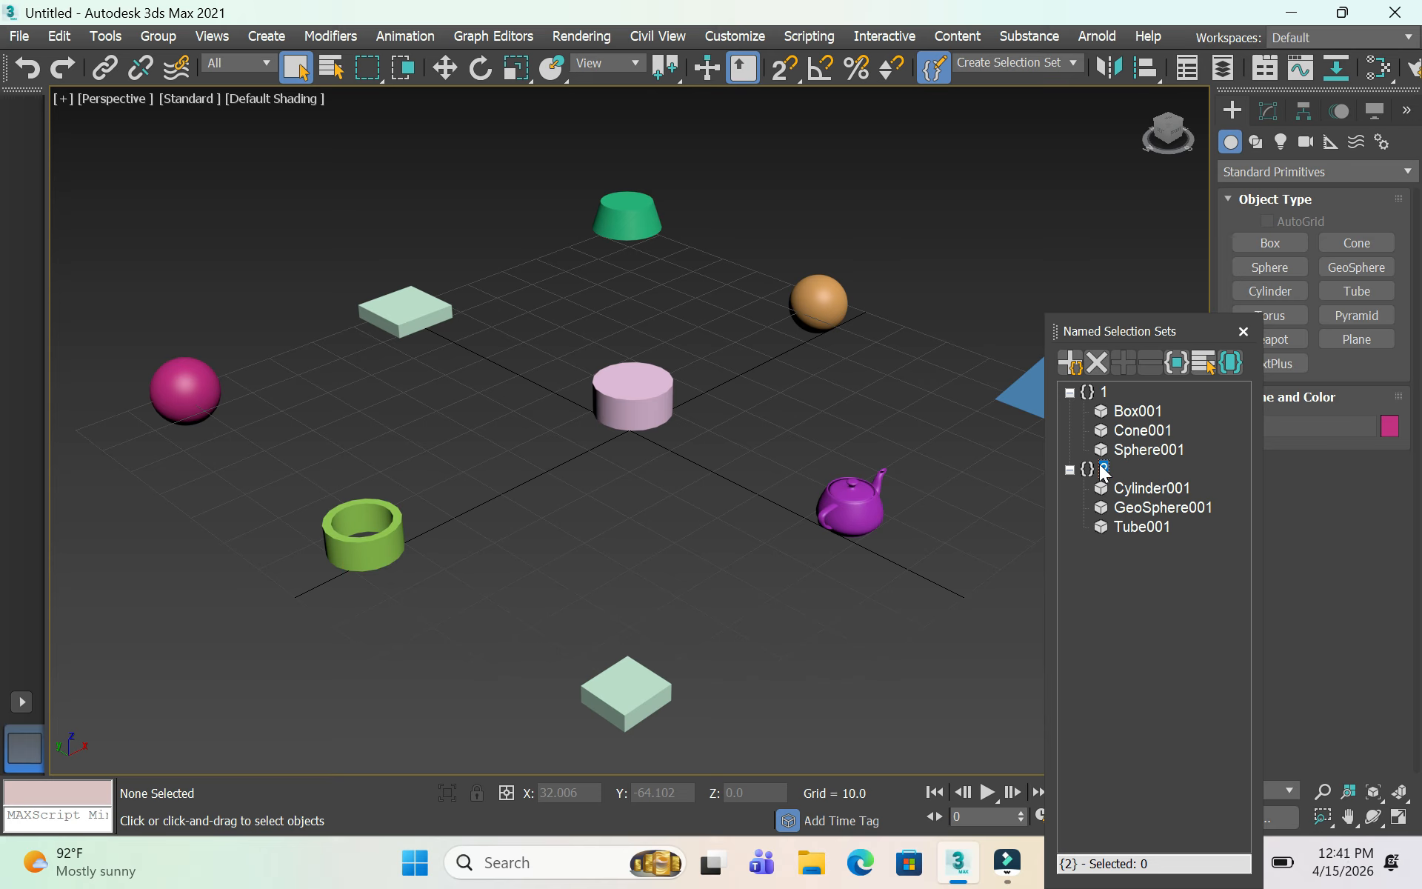
click(407, 321)
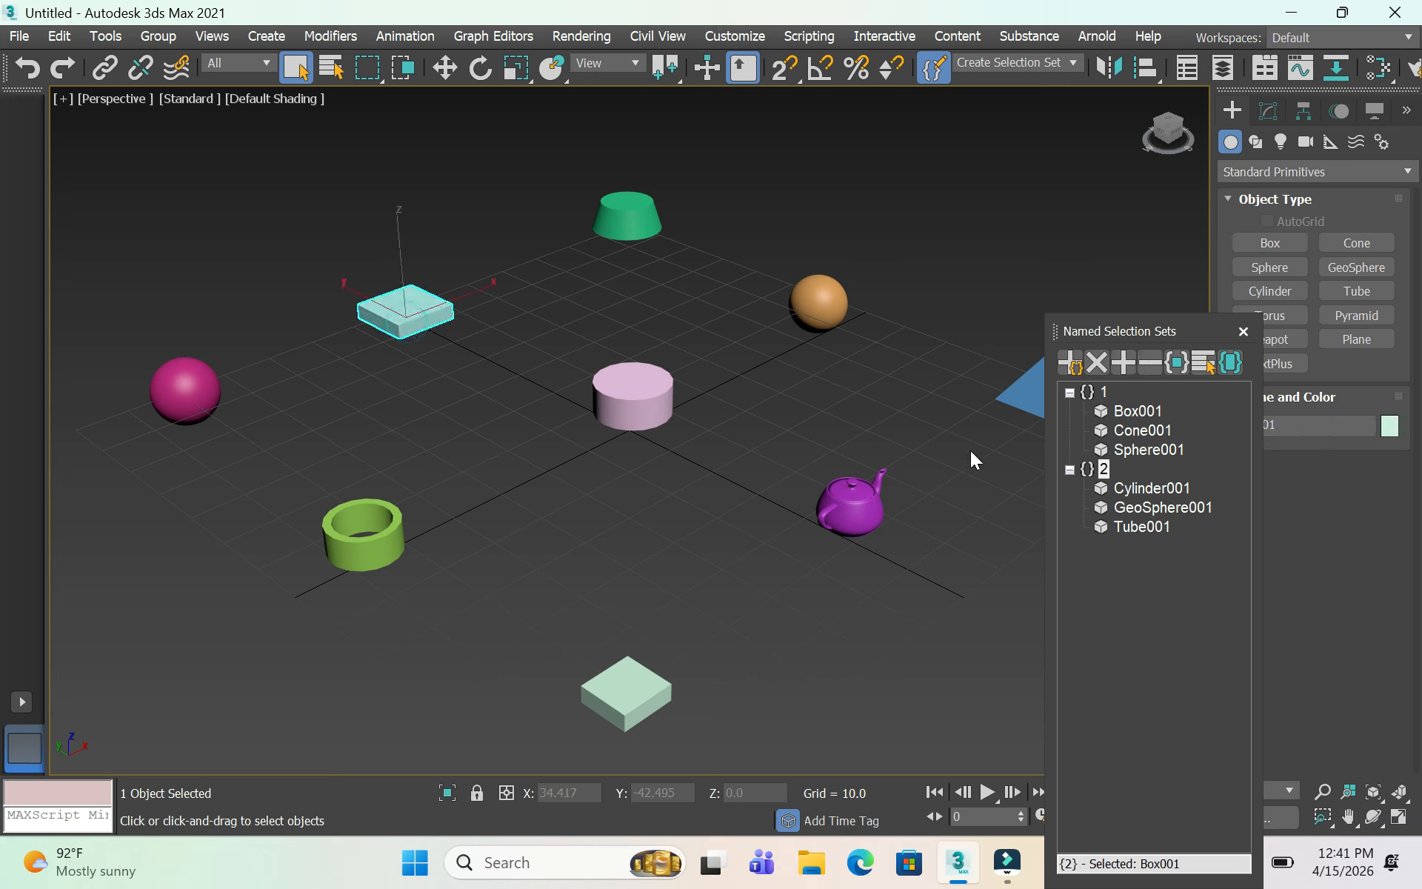
click(1118, 364)
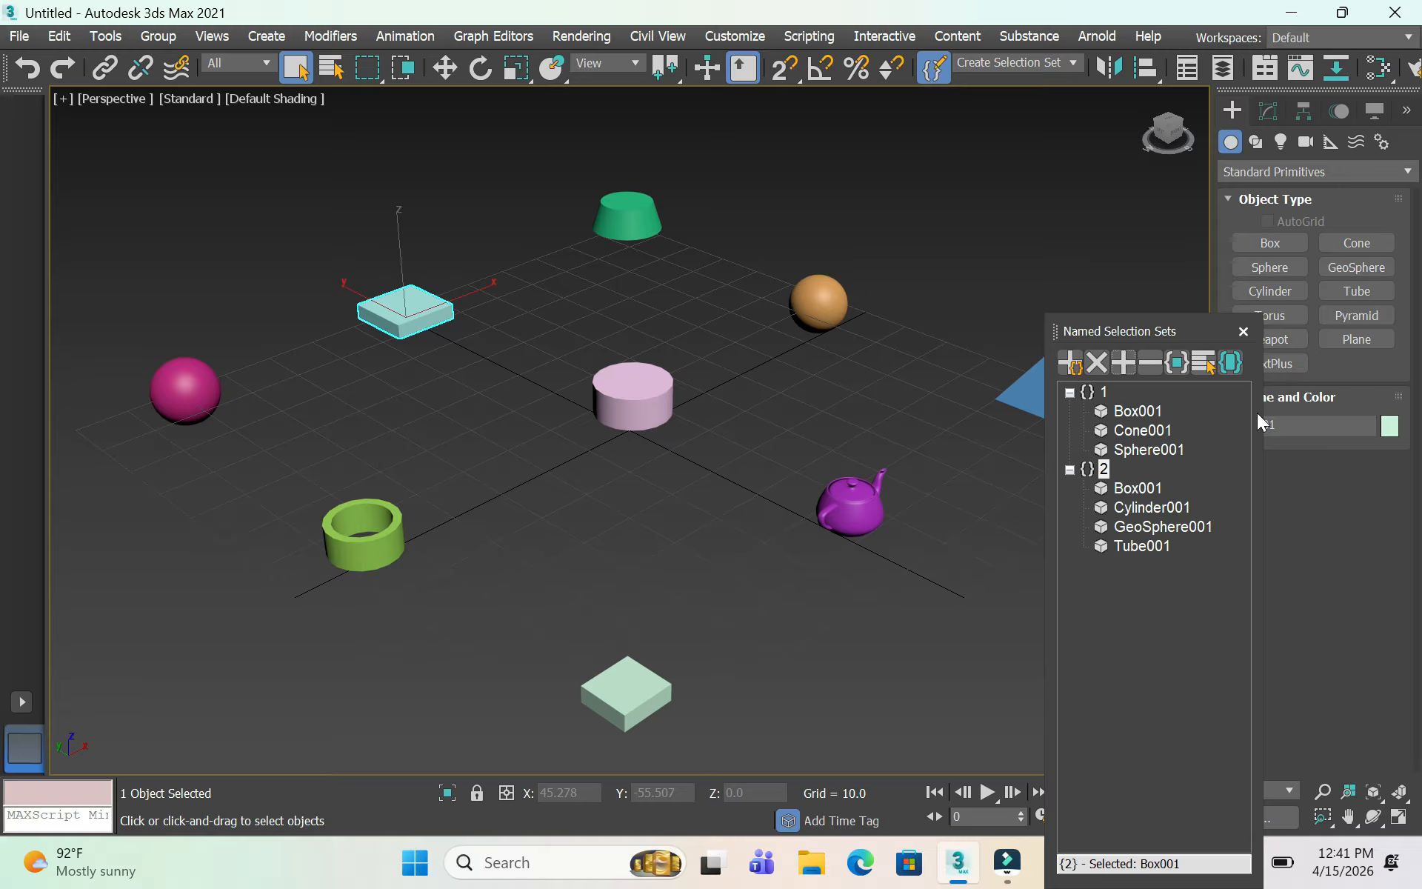
click(1185, 366)
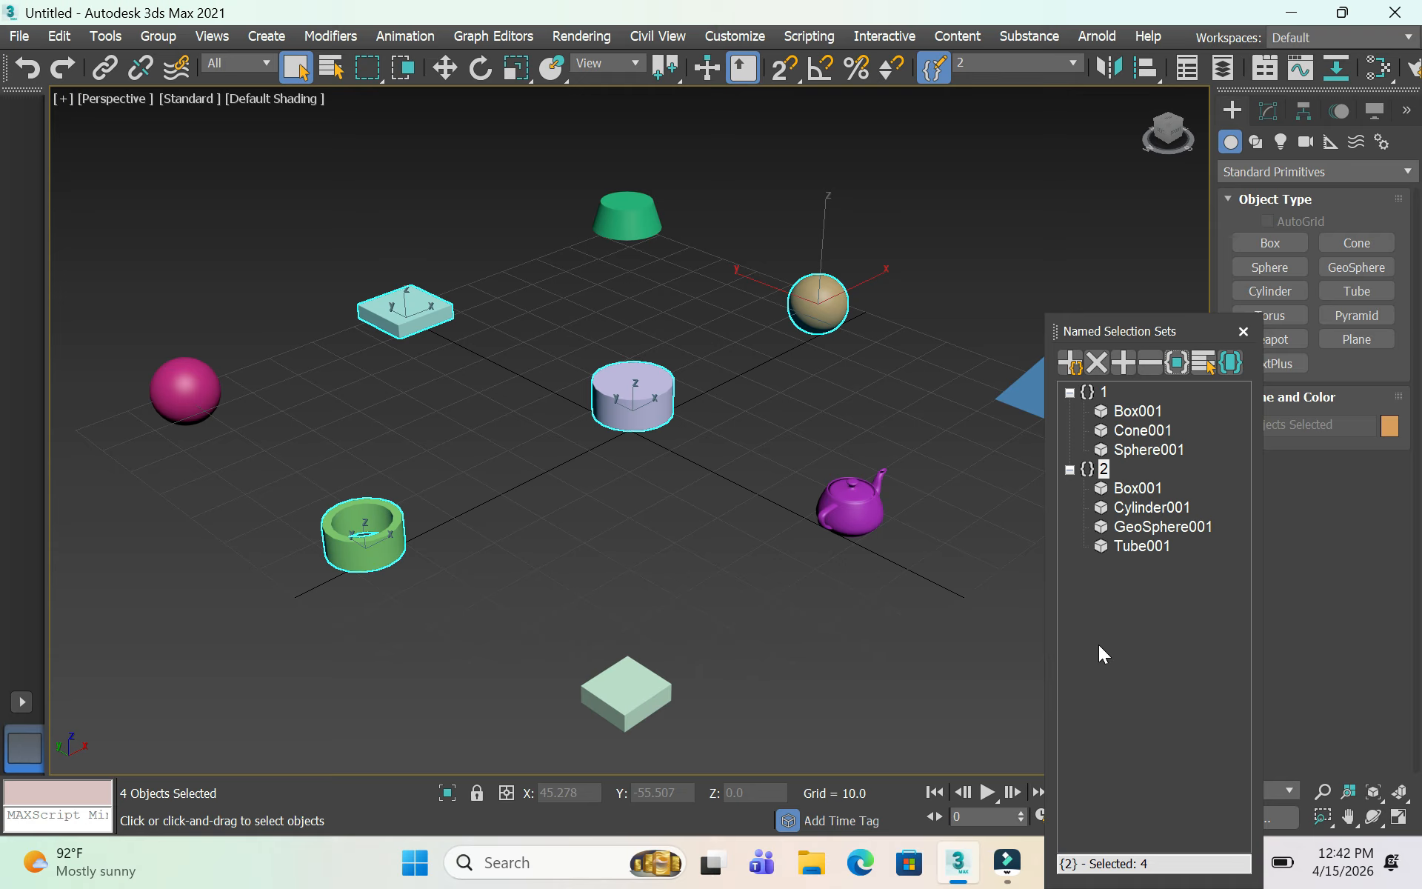
Delete selection set 1 and create a new set named 3 from the cone, the rear box and the magenta sphere
click(1104, 392)
click(1097, 363)
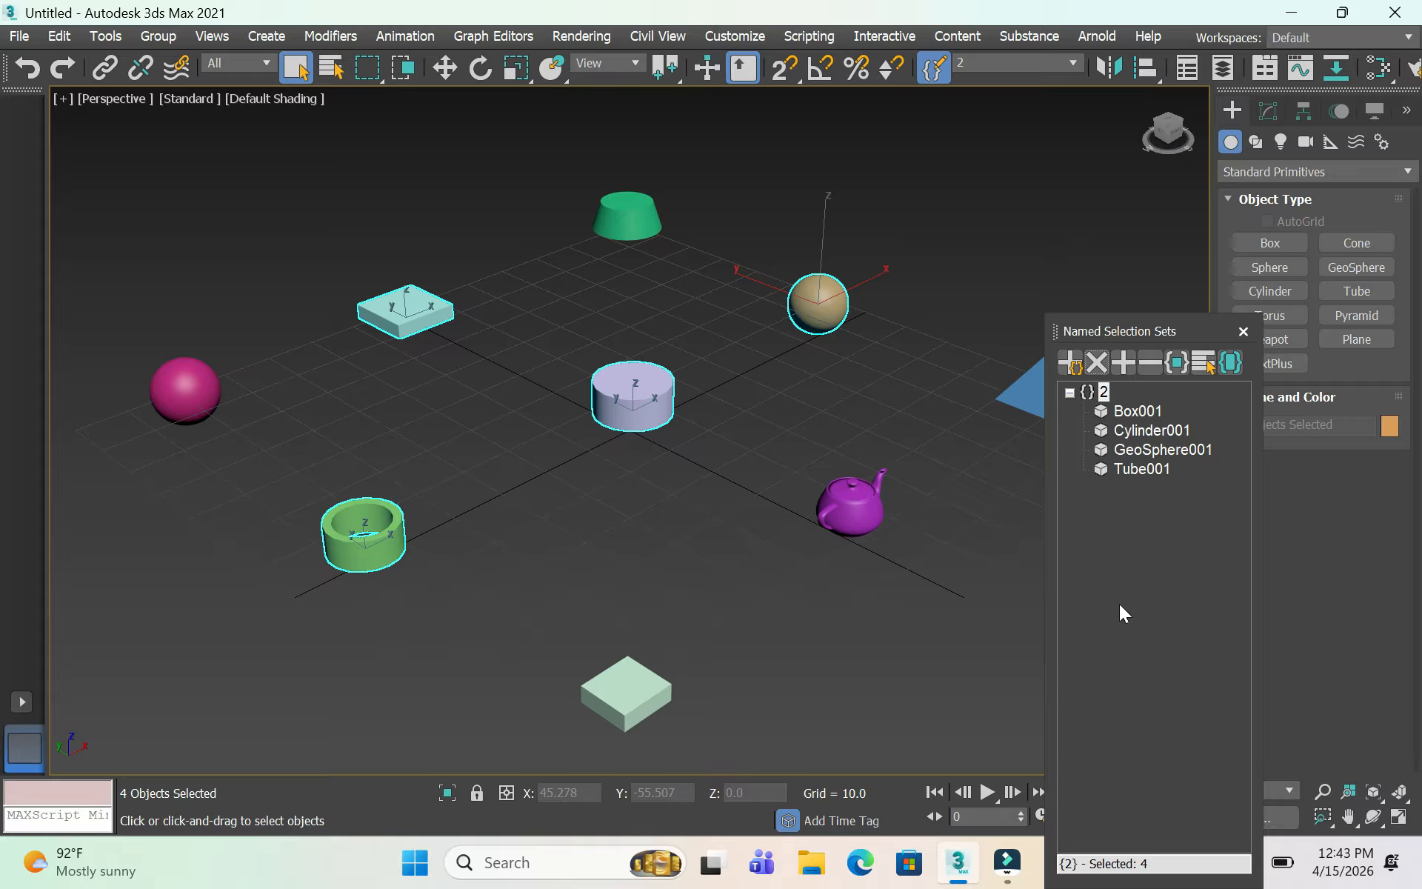
click(650, 222)
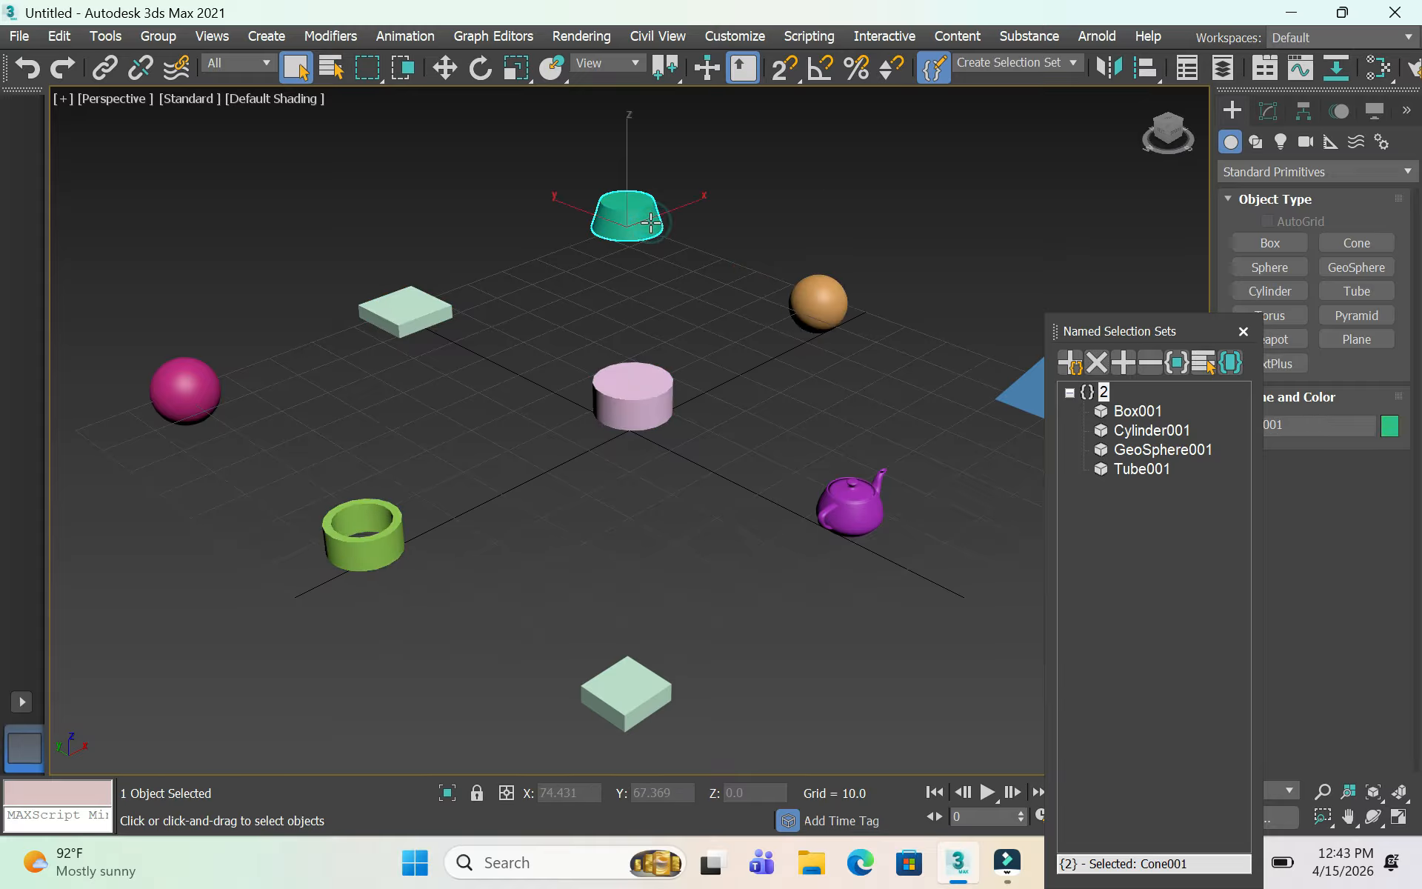
ctrl+click(407, 309)
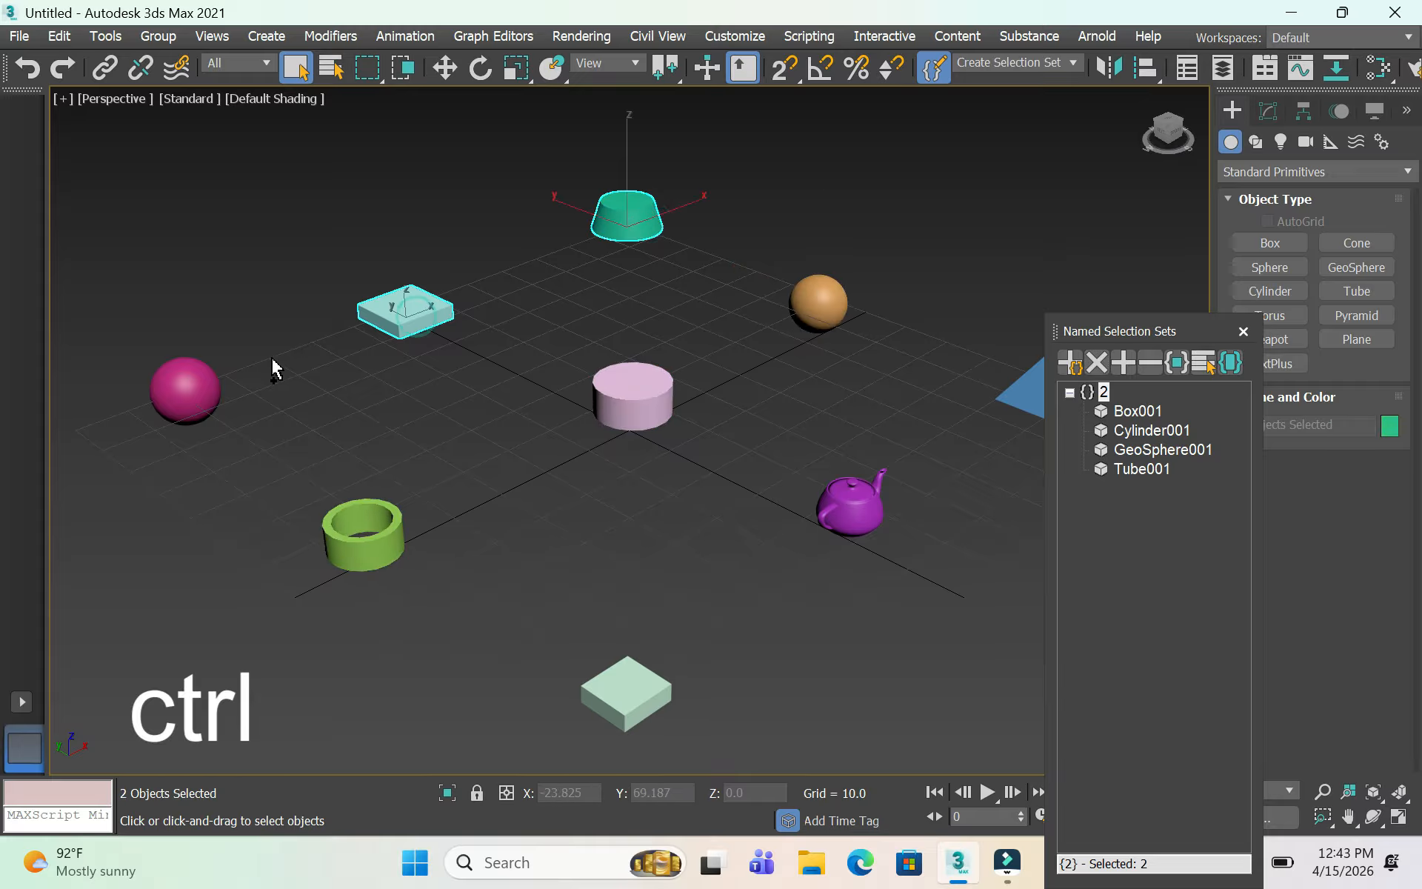
ctrl+click(194, 387)
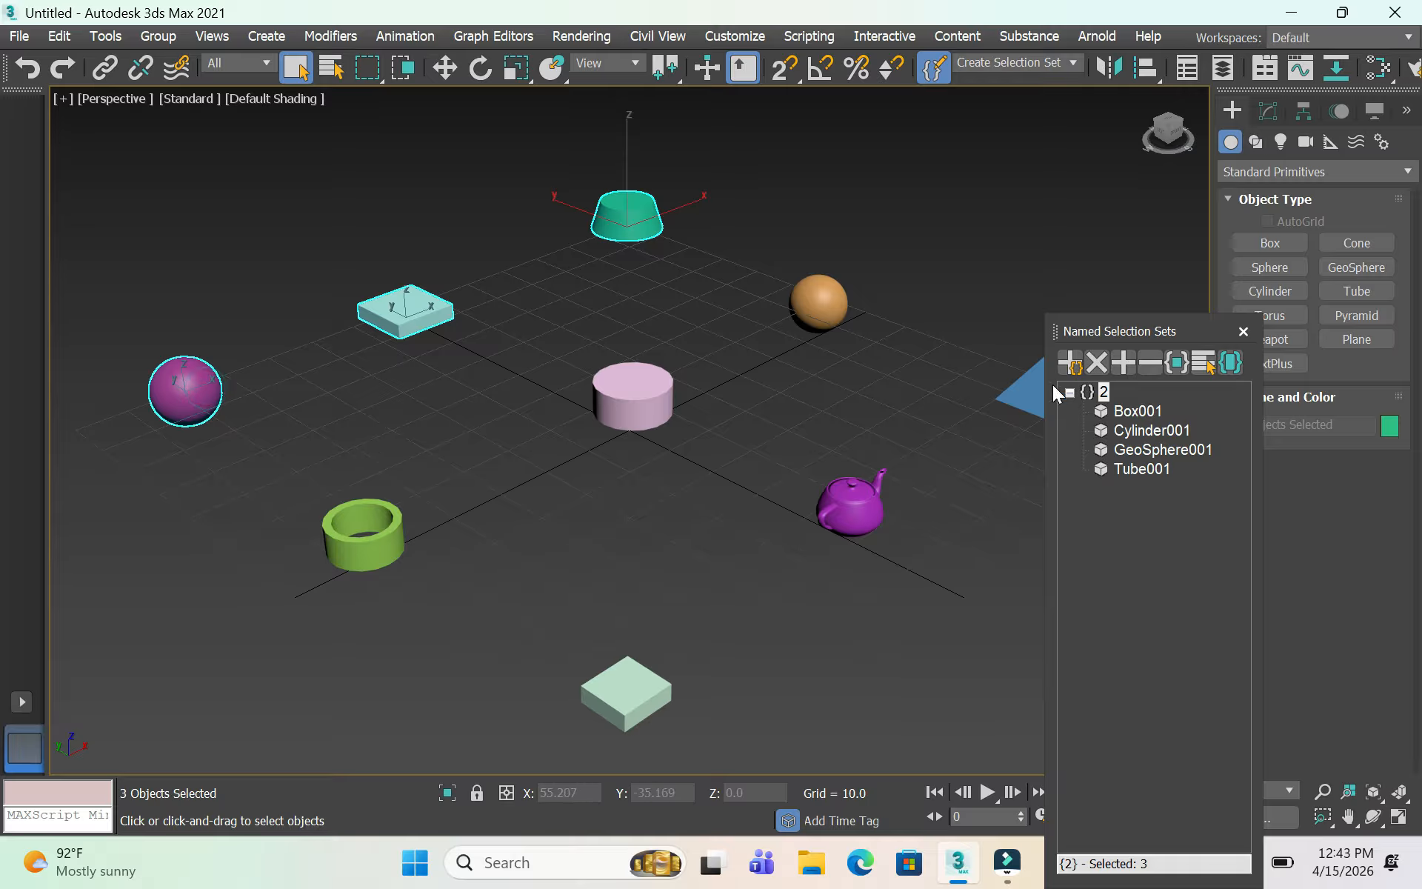
click(1069, 363)
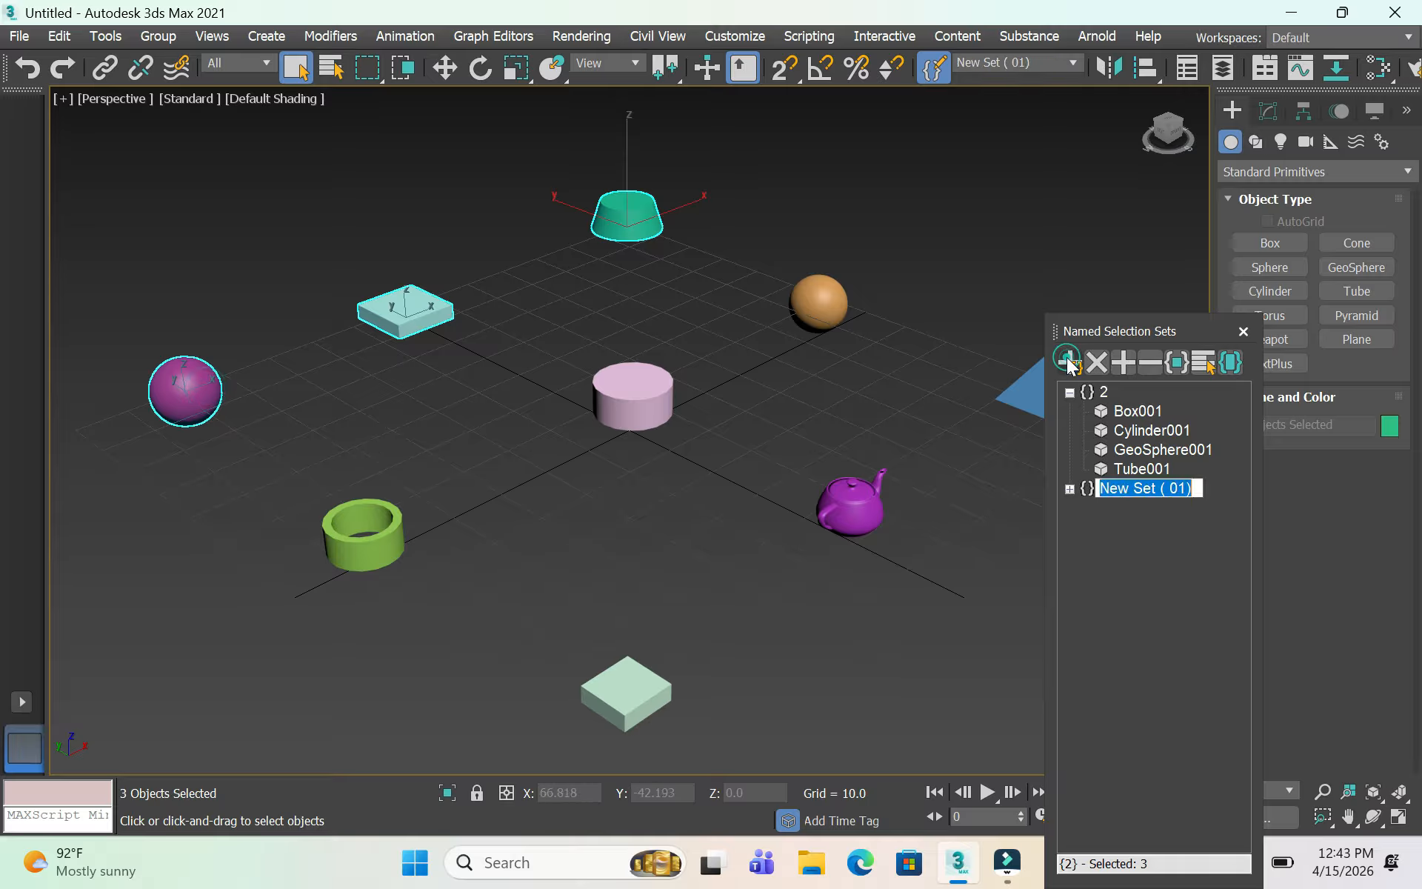
text(3)
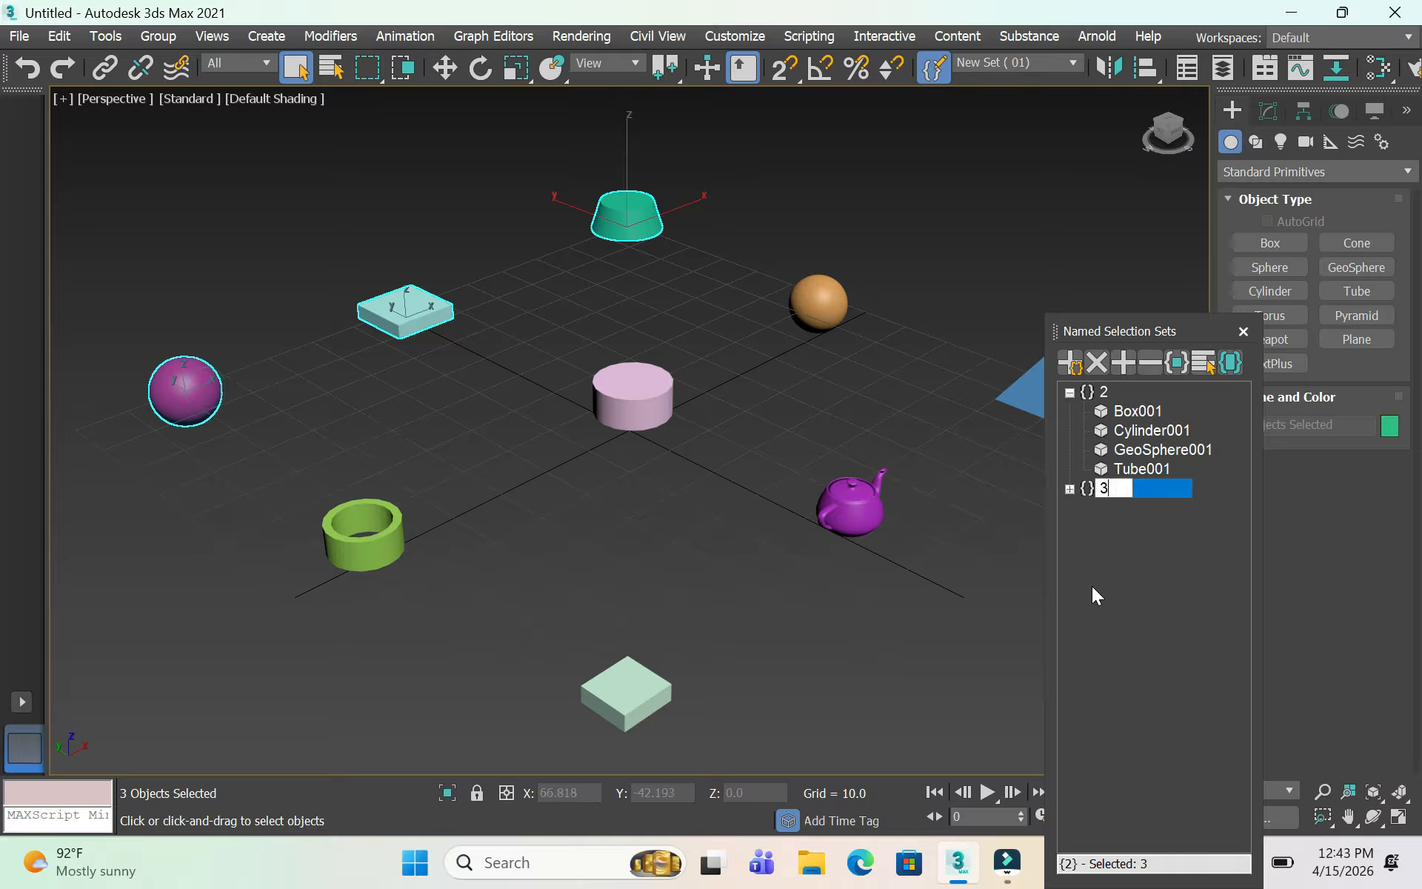
Expand set 3 to view its members and subtract the rear box from it
click(1073, 487)
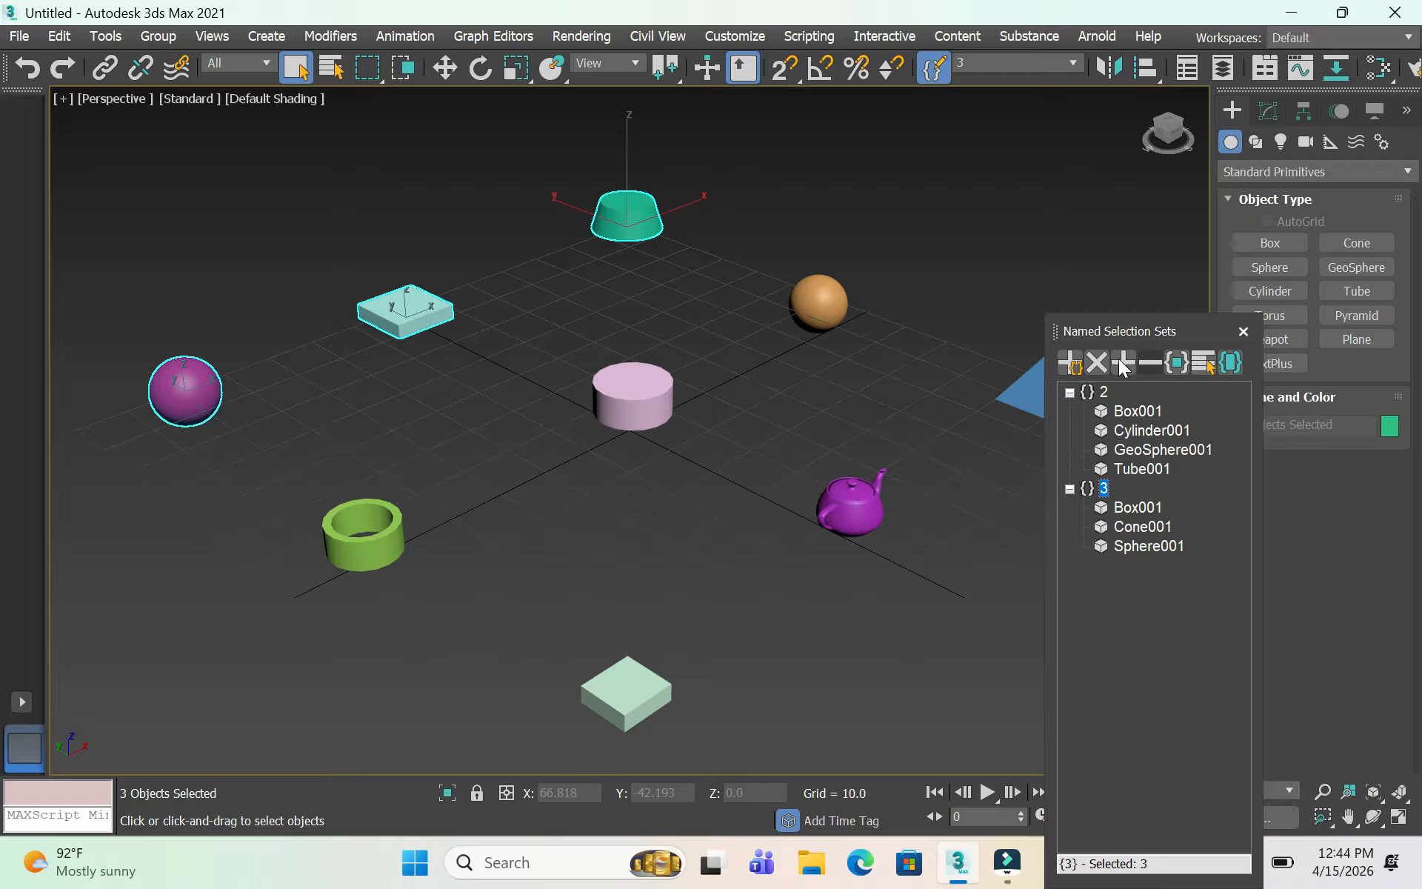
click(422, 320)
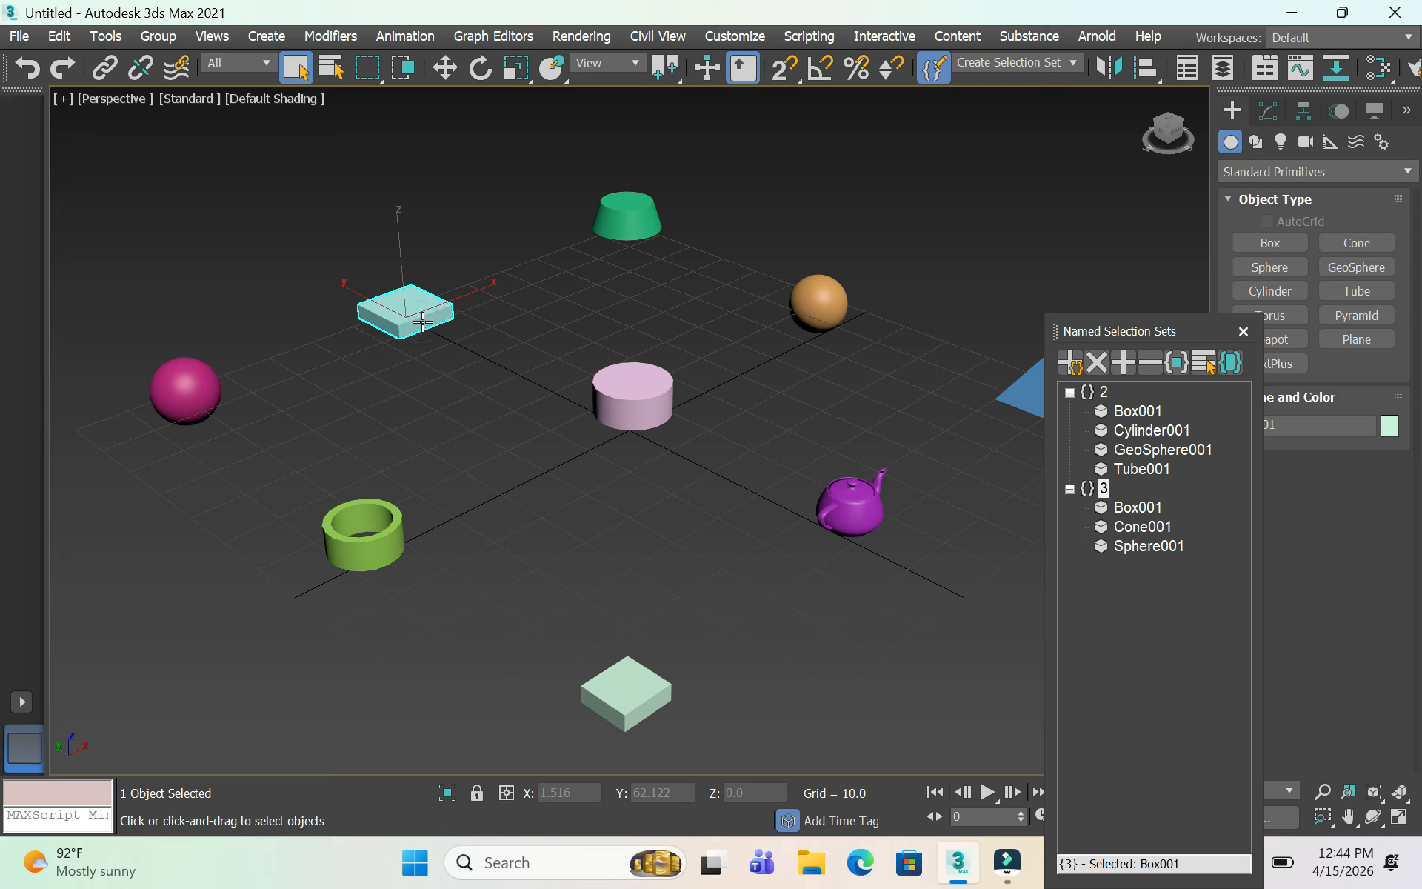
click(1148, 365)
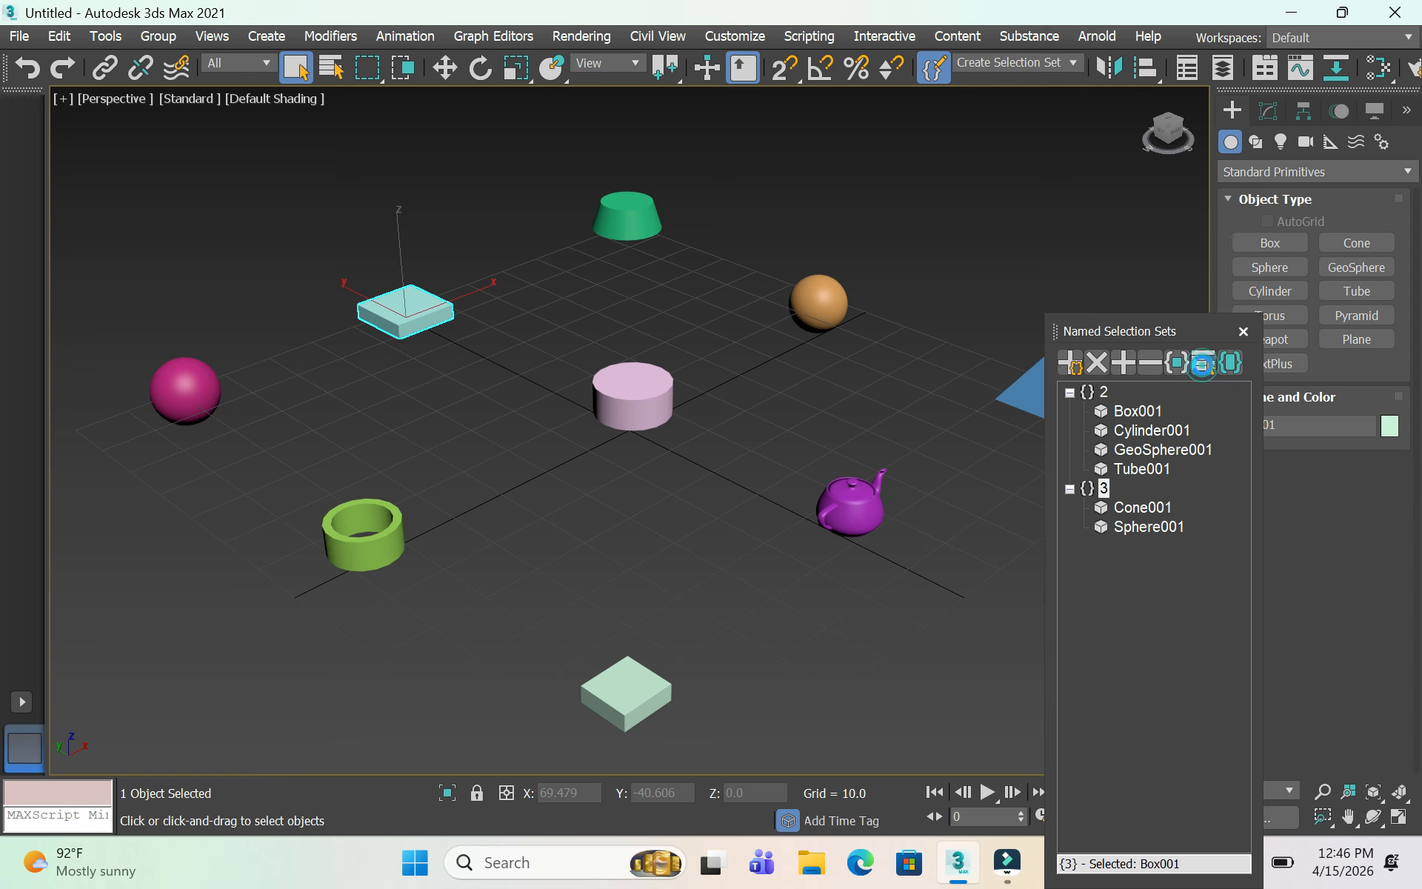
Select Box002 by name from the Named Selection Sets dialog
click(1202, 366)
click(136, 163)
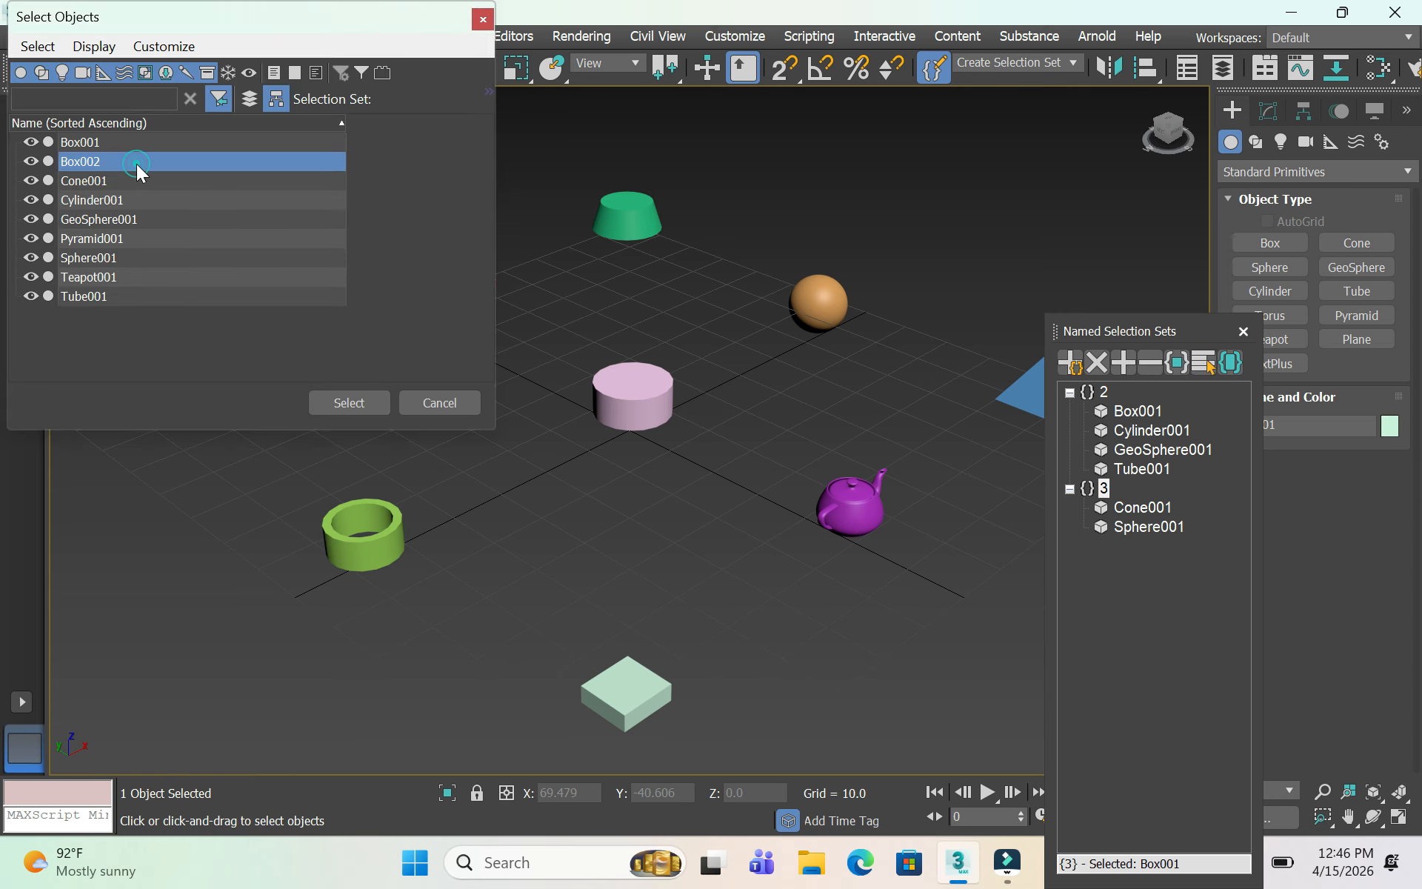
click(357, 402)
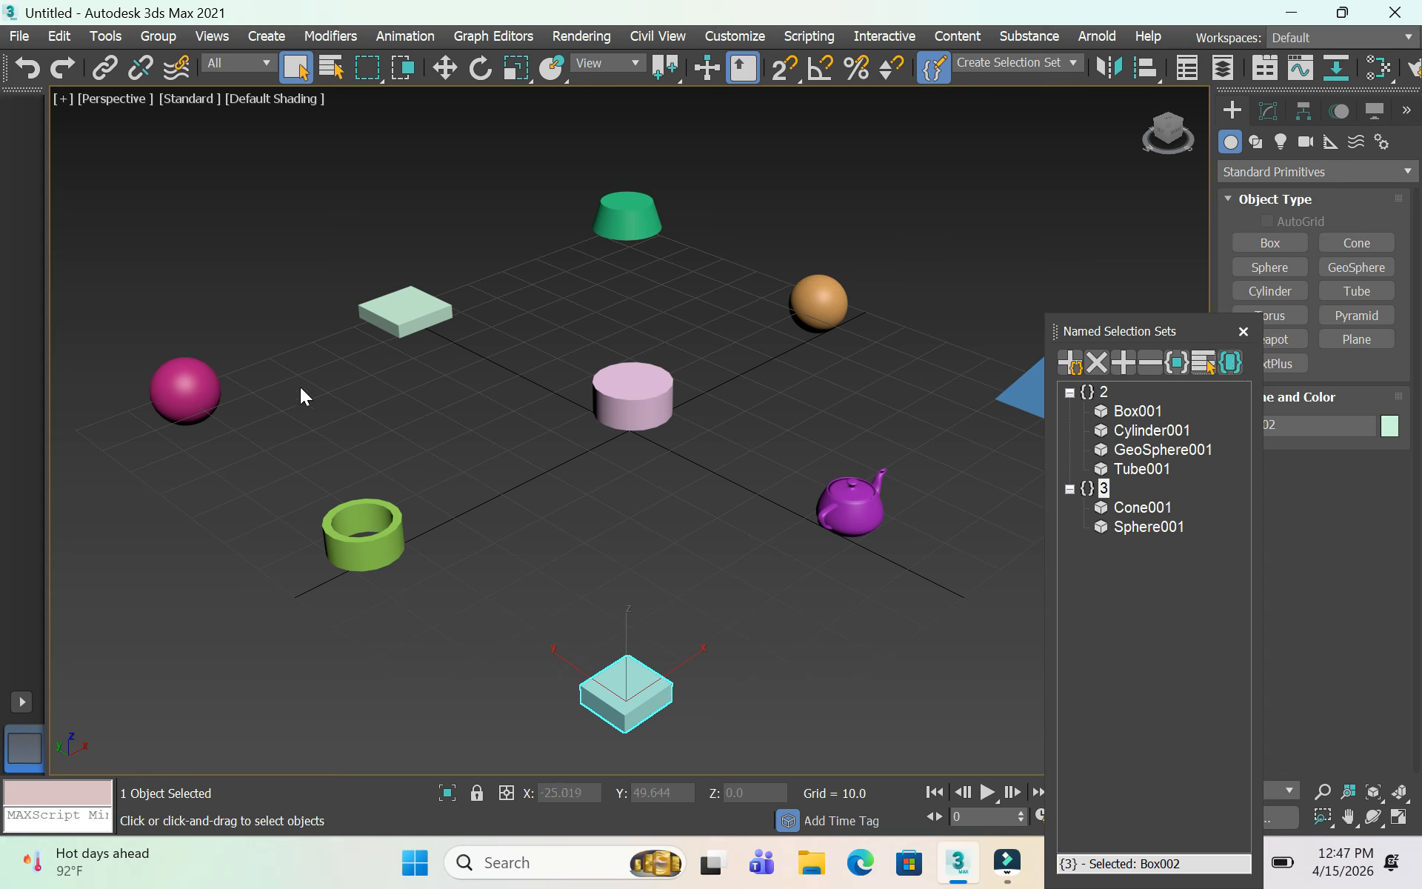
Select the magenta sphere, highlight it in the named selection sets list, and close the dialog
click(189, 389)
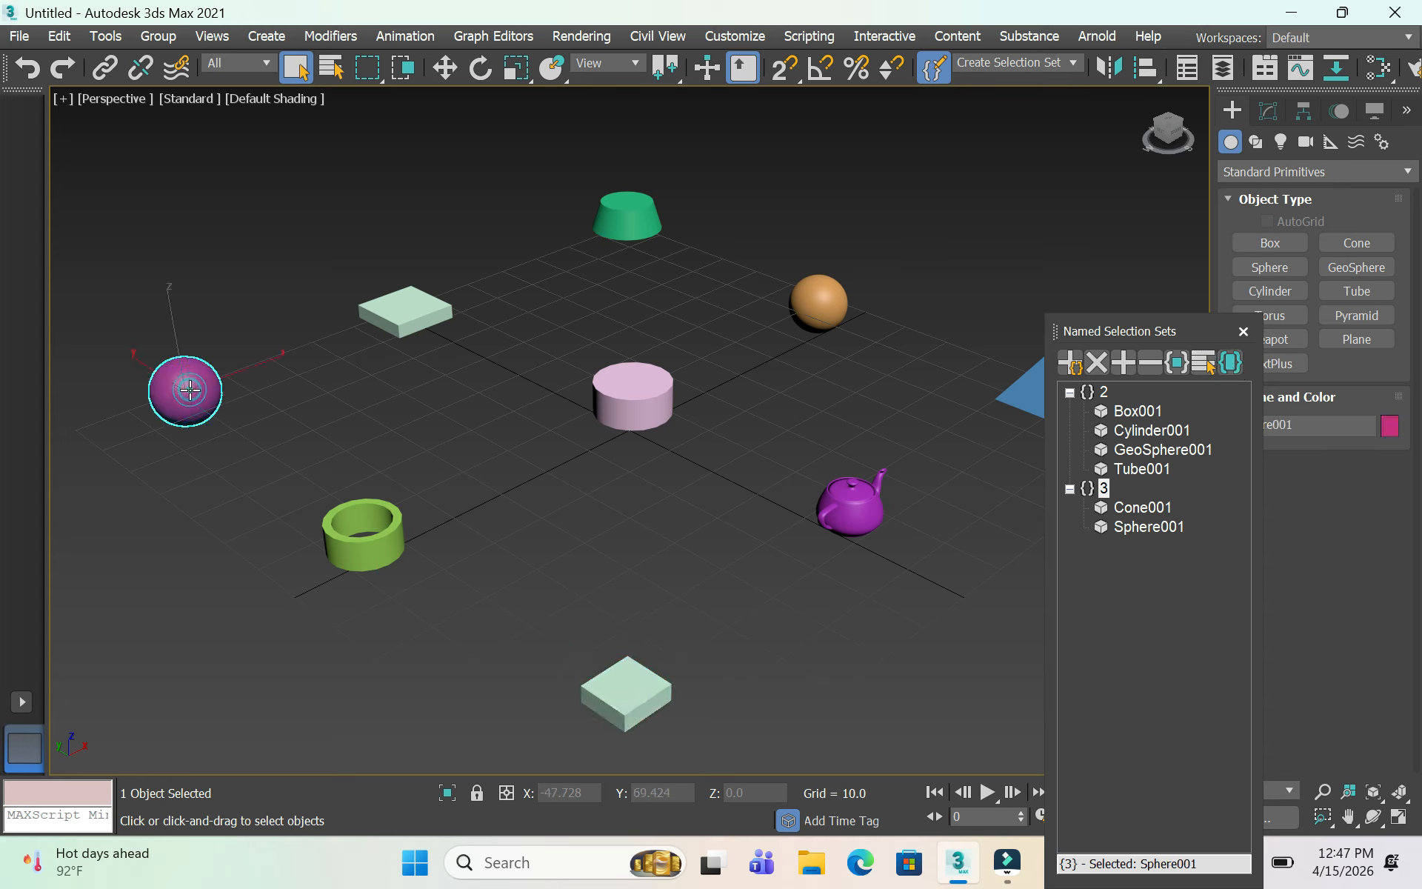
click(1233, 364)
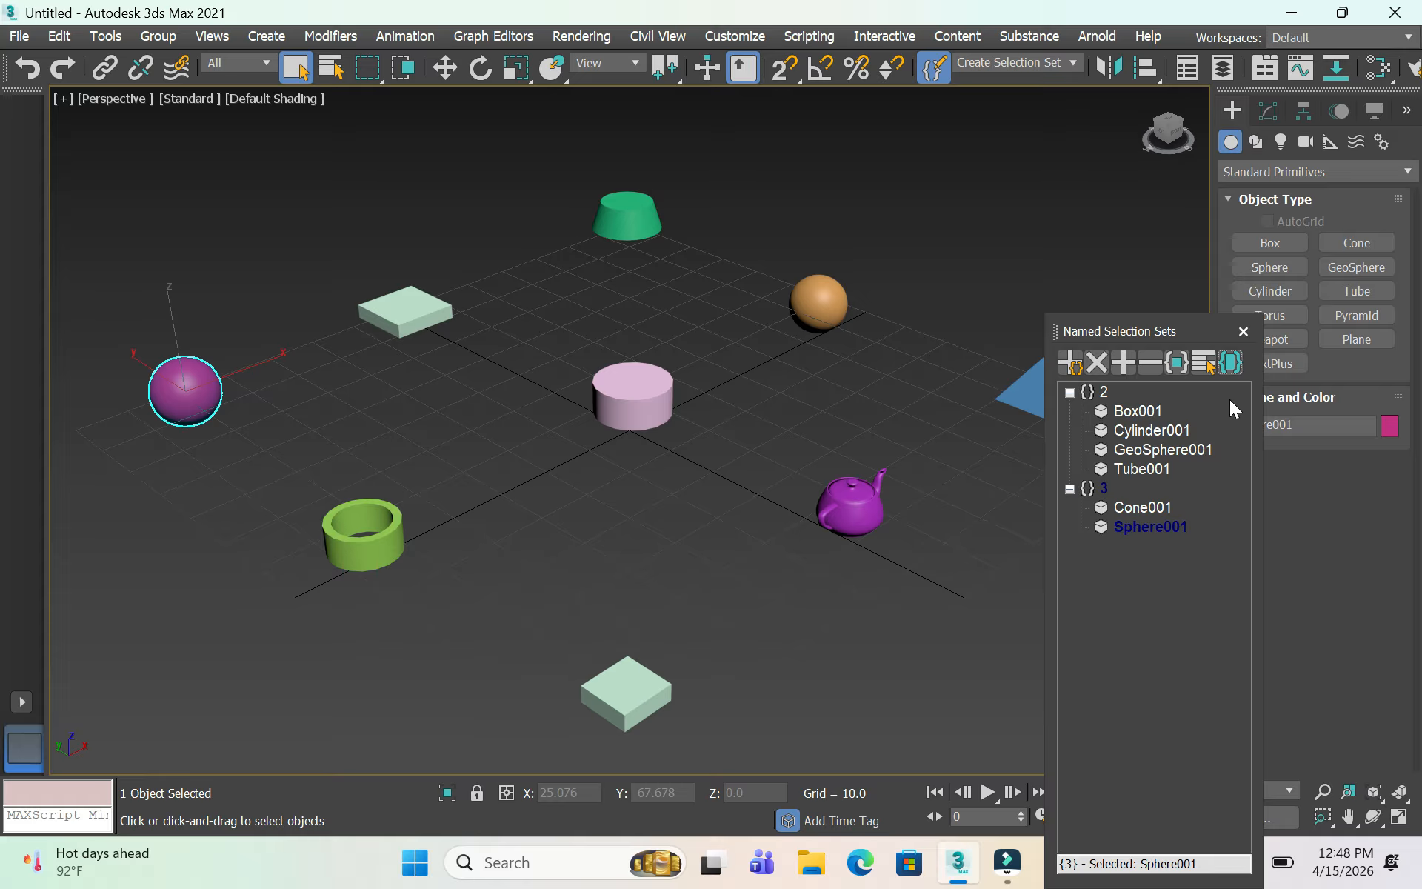
click(1244, 331)
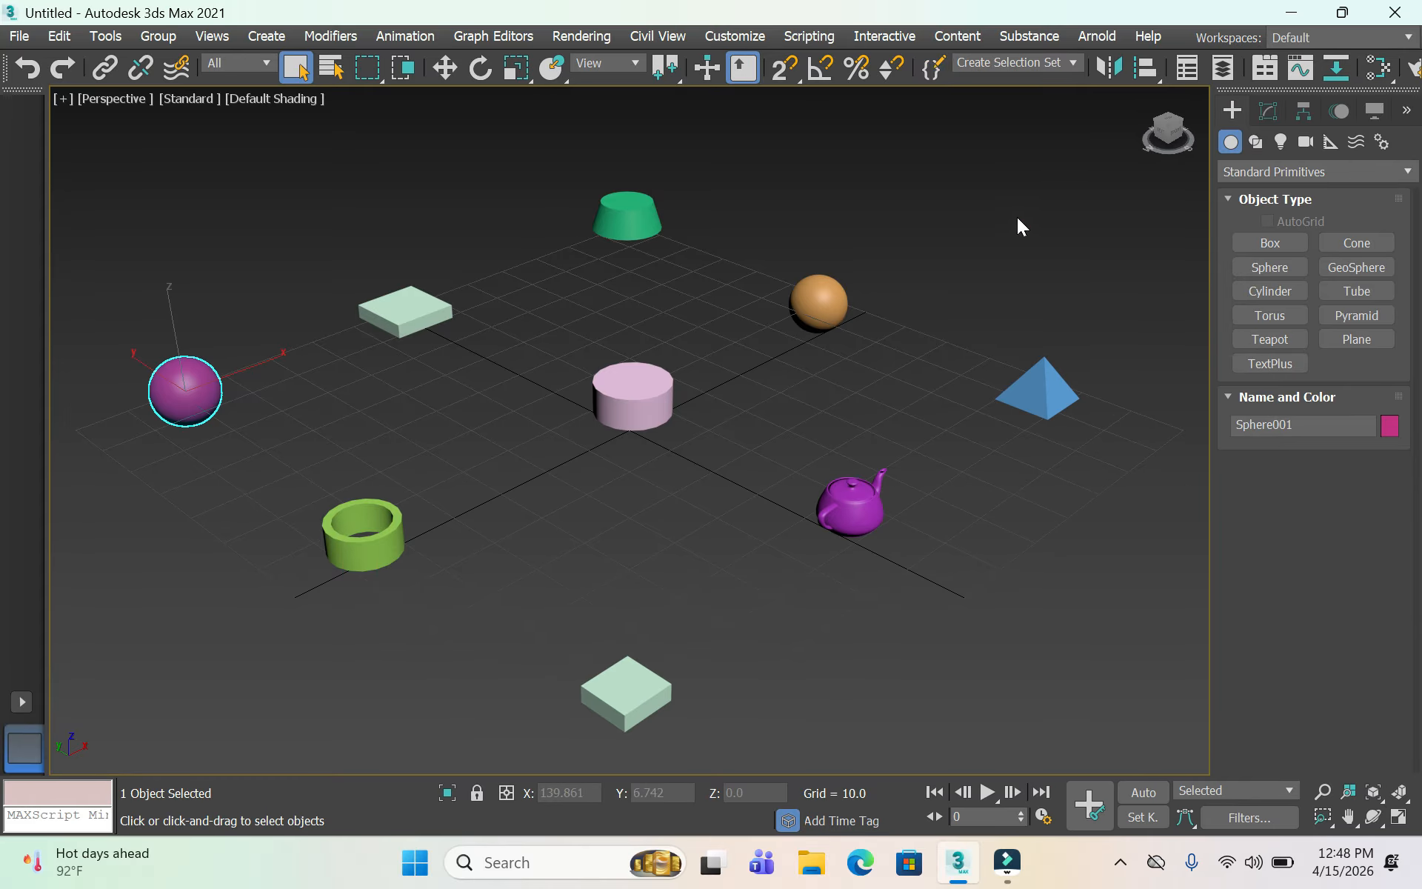